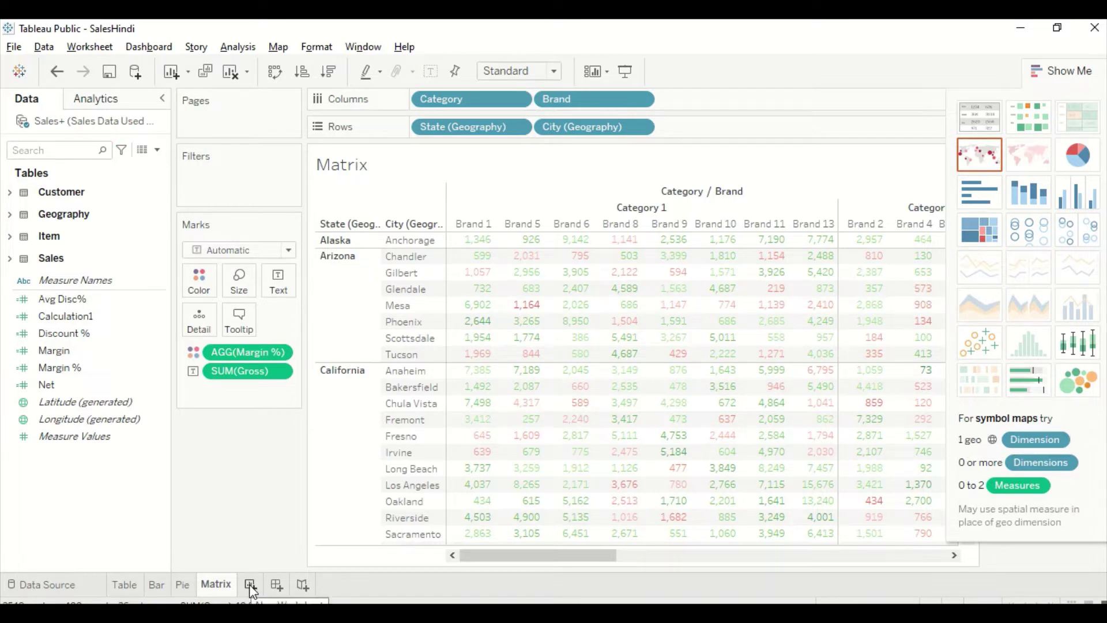
# Step: Create a new worksheet and build a text table of Margin % by Category, with Category on the rows
pyautogui.click(250, 585)
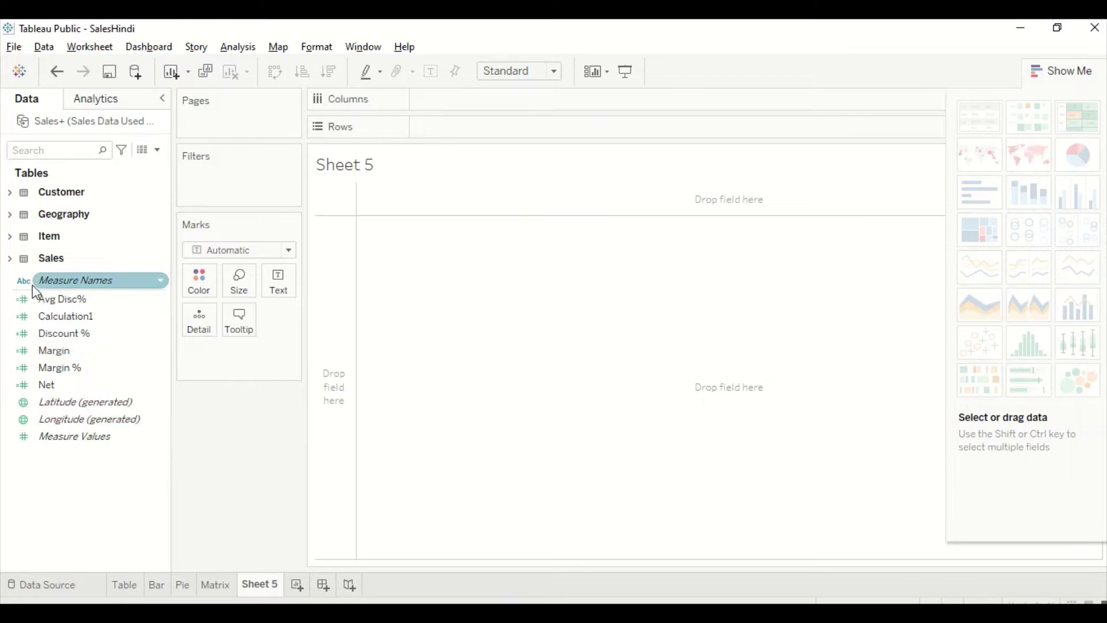
pyautogui.click(9, 236)
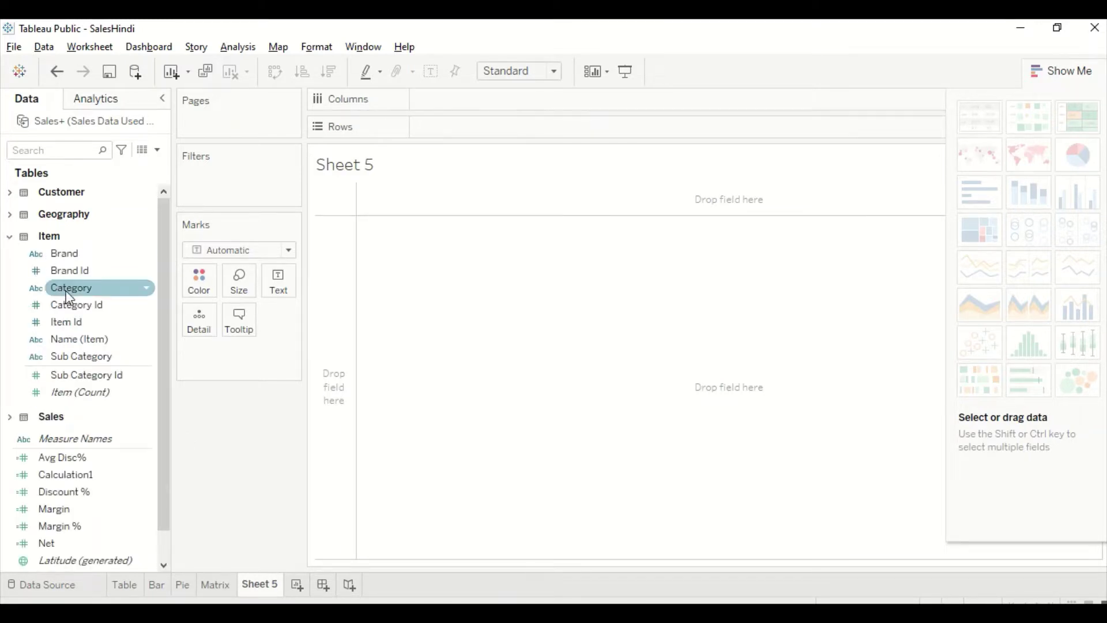
pyautogui.moveTo(70, 304); pyautogui.dragTo(383, 250)
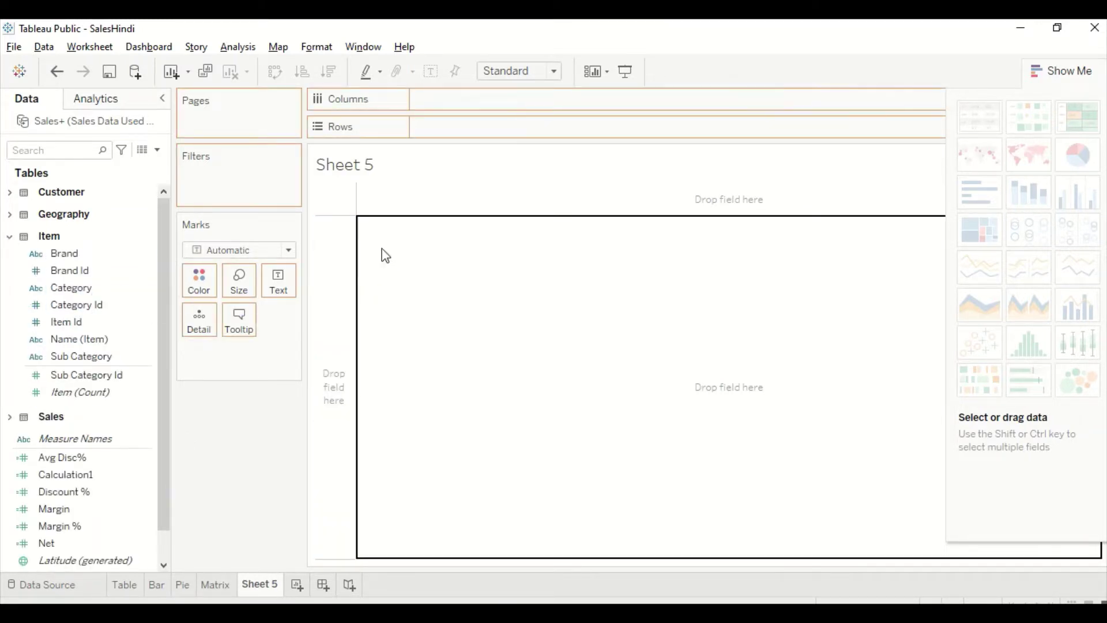
pyautogui.click(42, 478)
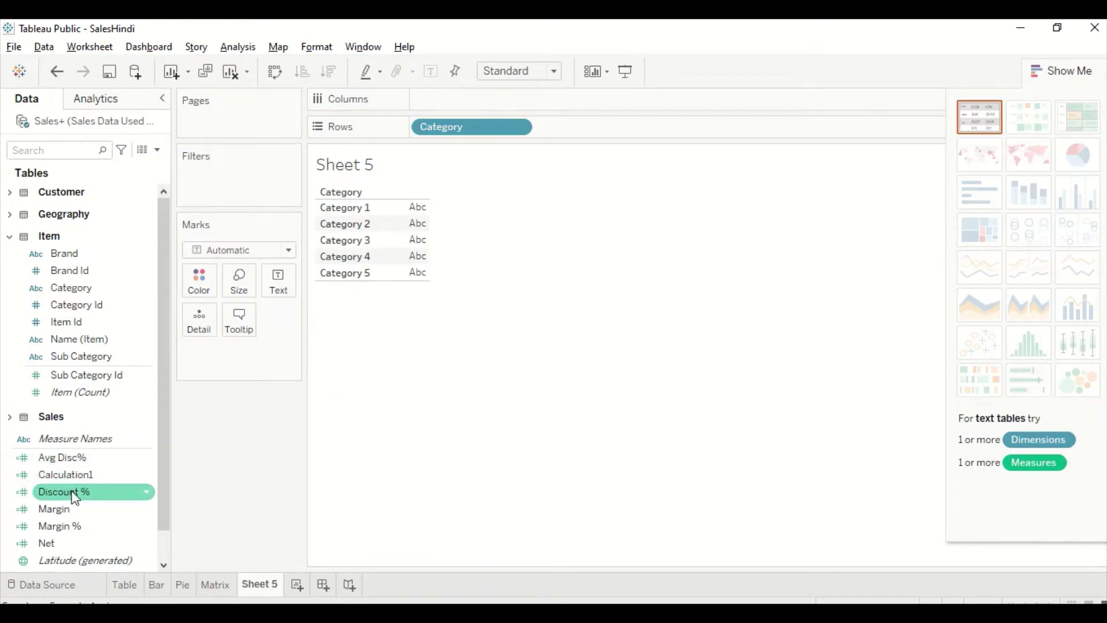
pyautogui.scroll(-1, 78, 499)
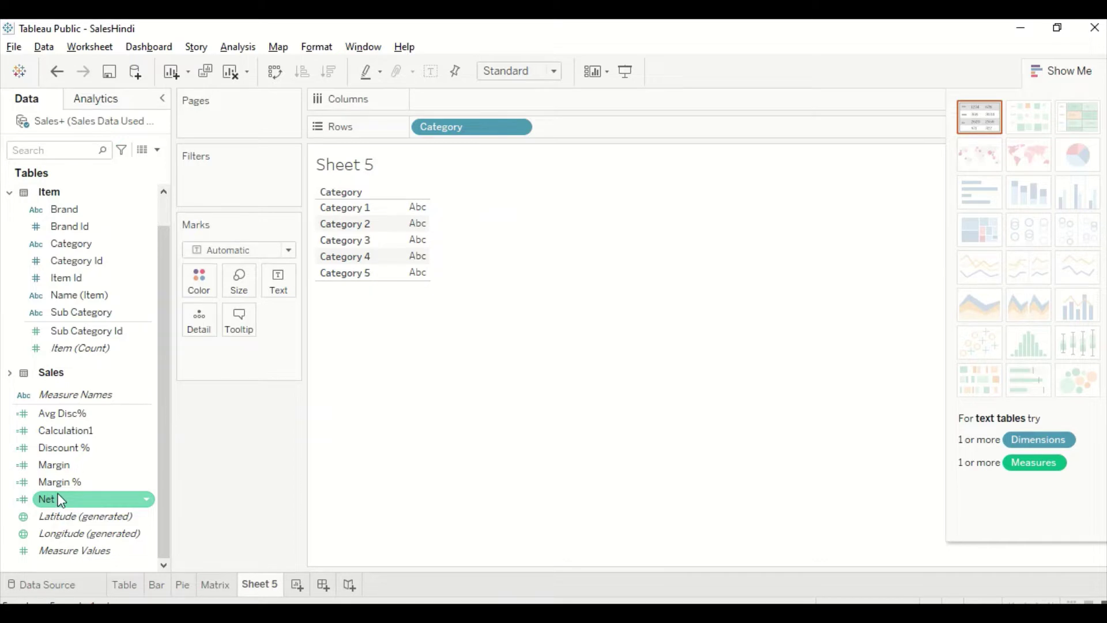
pyautogui.moveTo(65, 500); pyautogui.dragTo(410, 230)
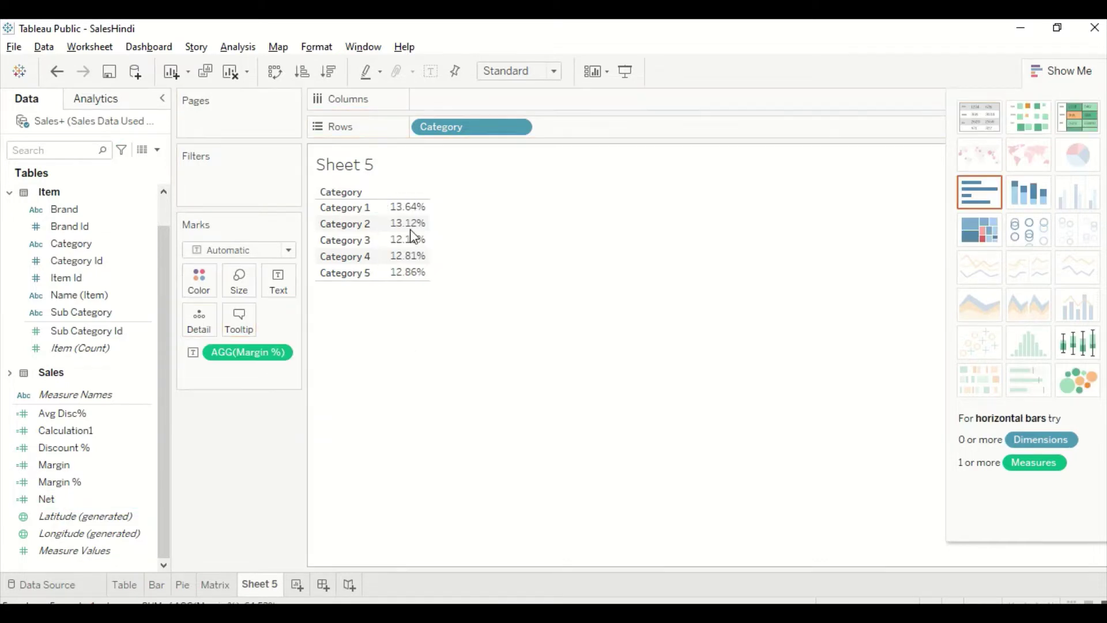
# Step: Convert the Category text table into a stacked bar chart coloured by Category
pyautogui.click(1029, 205)
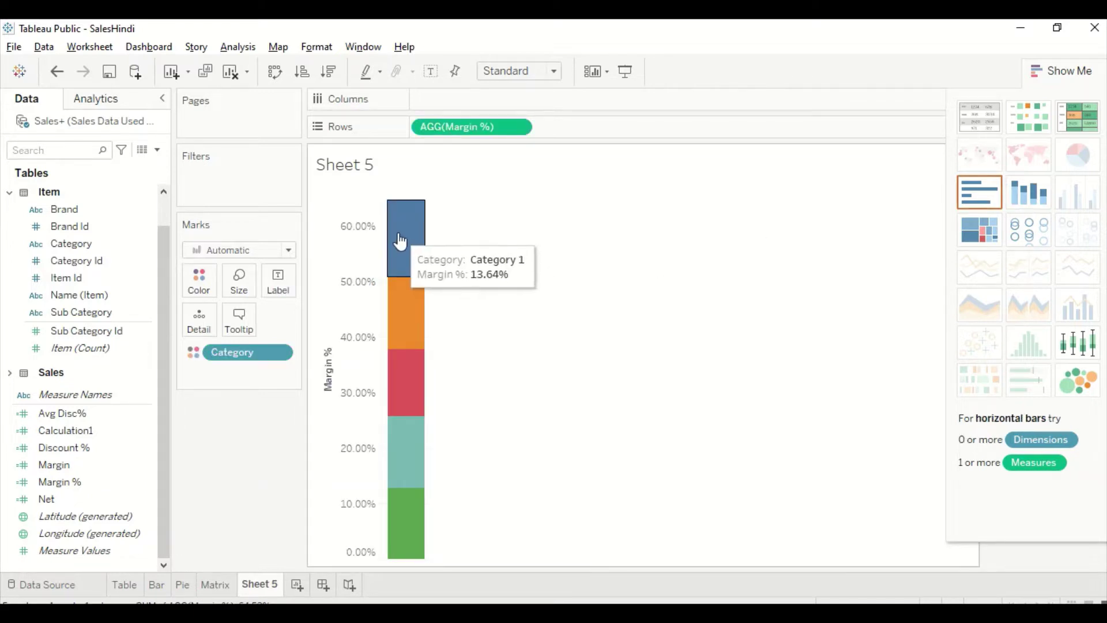
pyautogui.moveTo(404, 458)
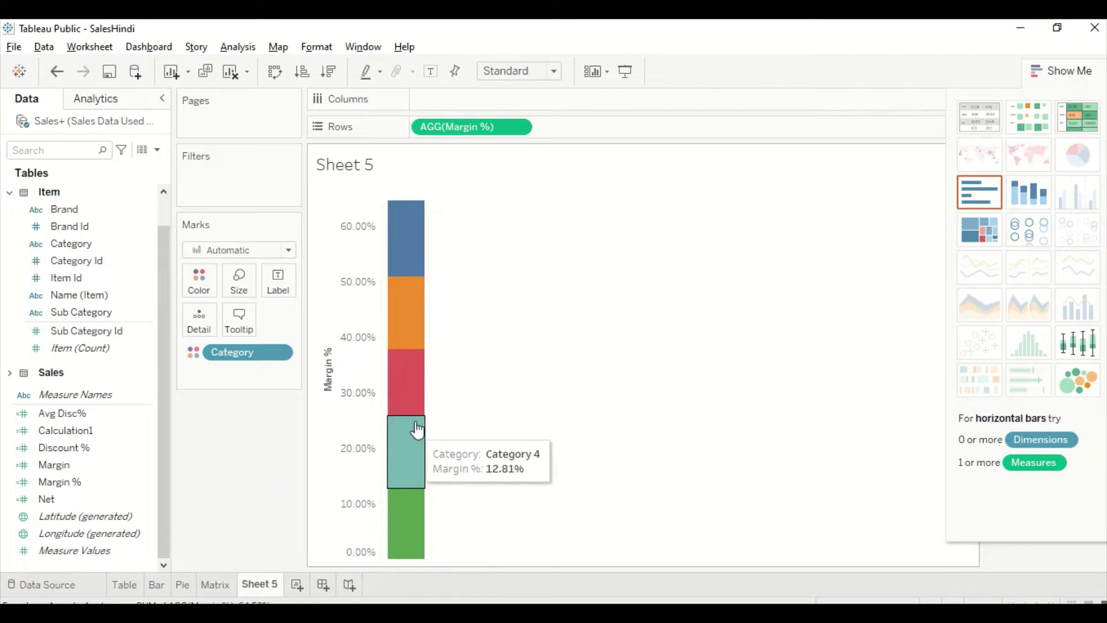
pyautogui.moveTo(411, 252)
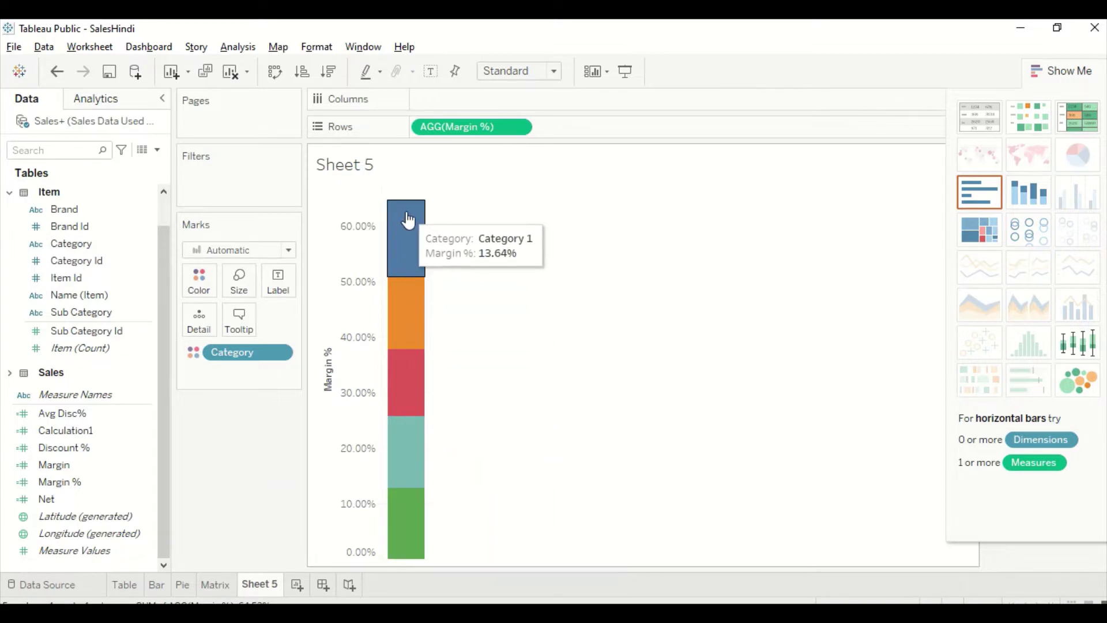
# Step: Replace Margin % with Net on the rows and split the stacked bar by Brand on the columns
pyautogui.moveTo(455, 127)
pyautogui.mouseDown()
pyautogui.moveTo(458, 101)
pyautogui.moveTo(465, 130)
pyautogui.mouseUp()
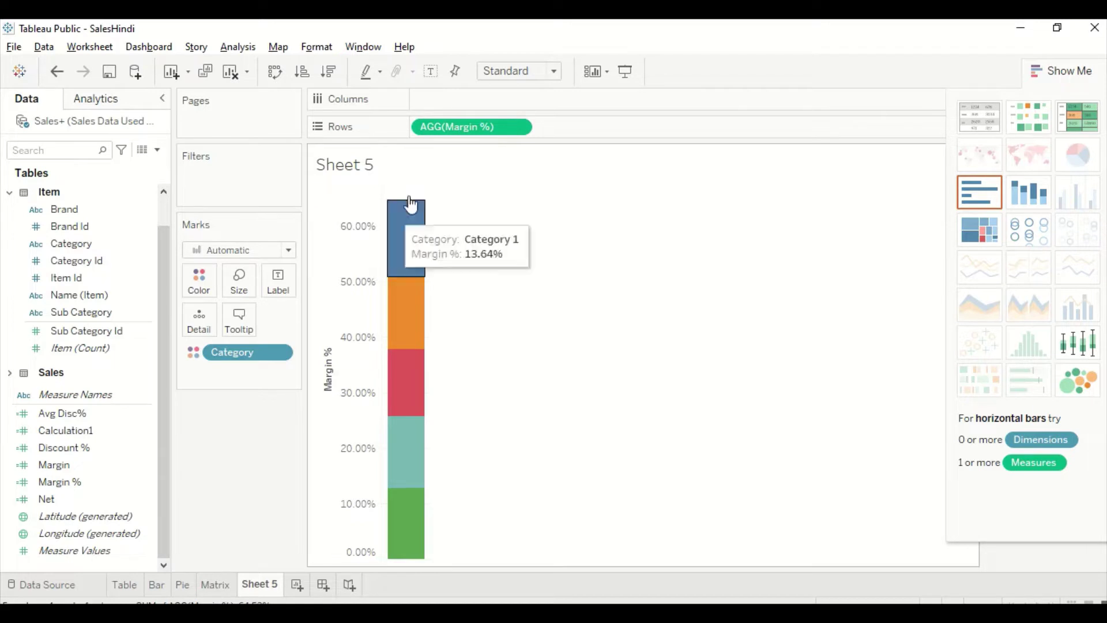
pyautogui.moveTo(67, 499); pyautogui.dragTo(580, 128)
pyautogui.moveTo(464, 128); pyautogui.dragTo(69, 485)
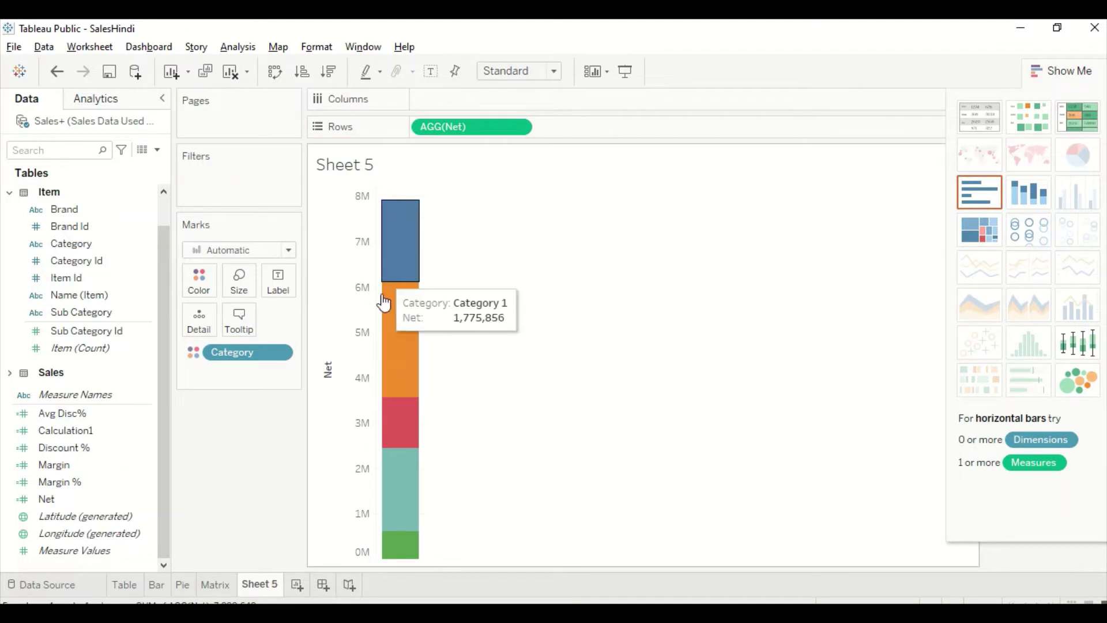
pyautogui.moveTo(418, 252)
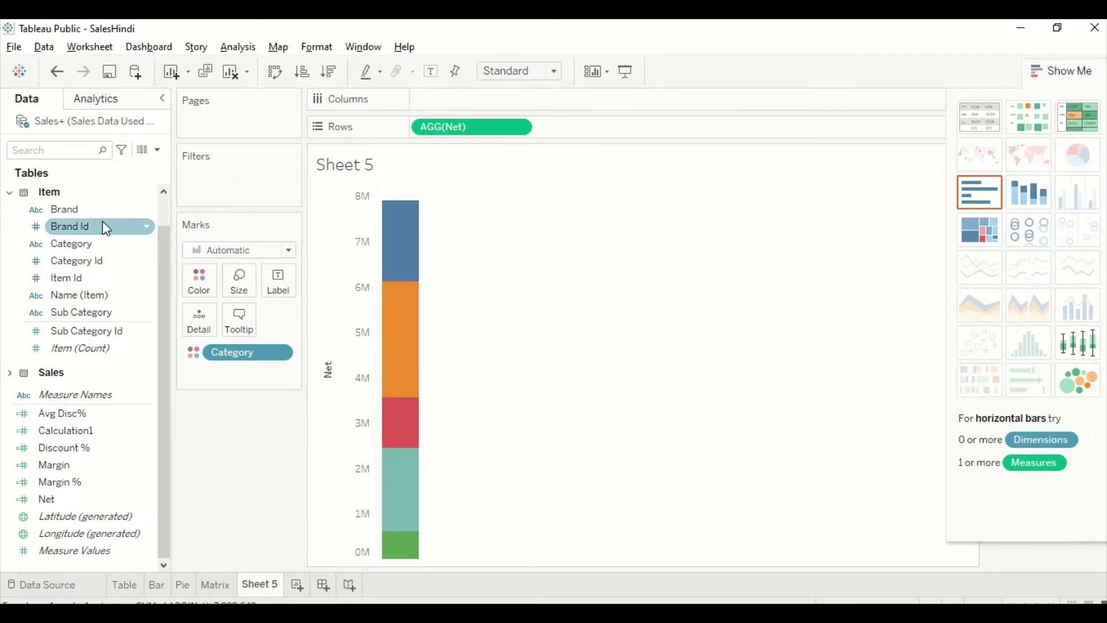
pyautogui.moveTo(65, 209); pyautogui.dragTo(457, 100)
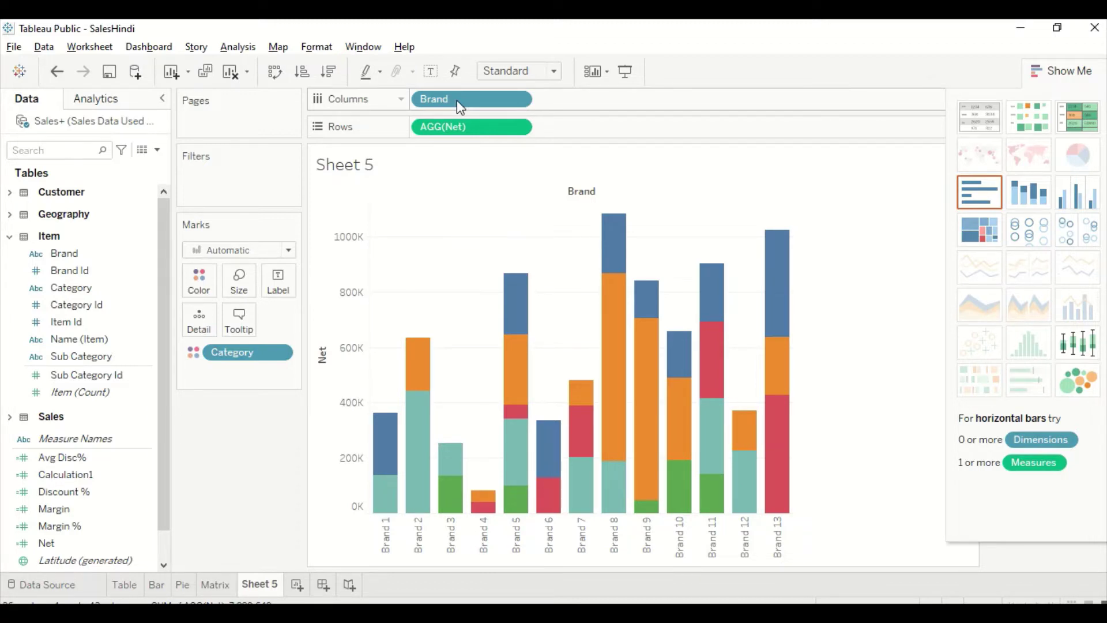
pyautogui.moveTo(383, 493)
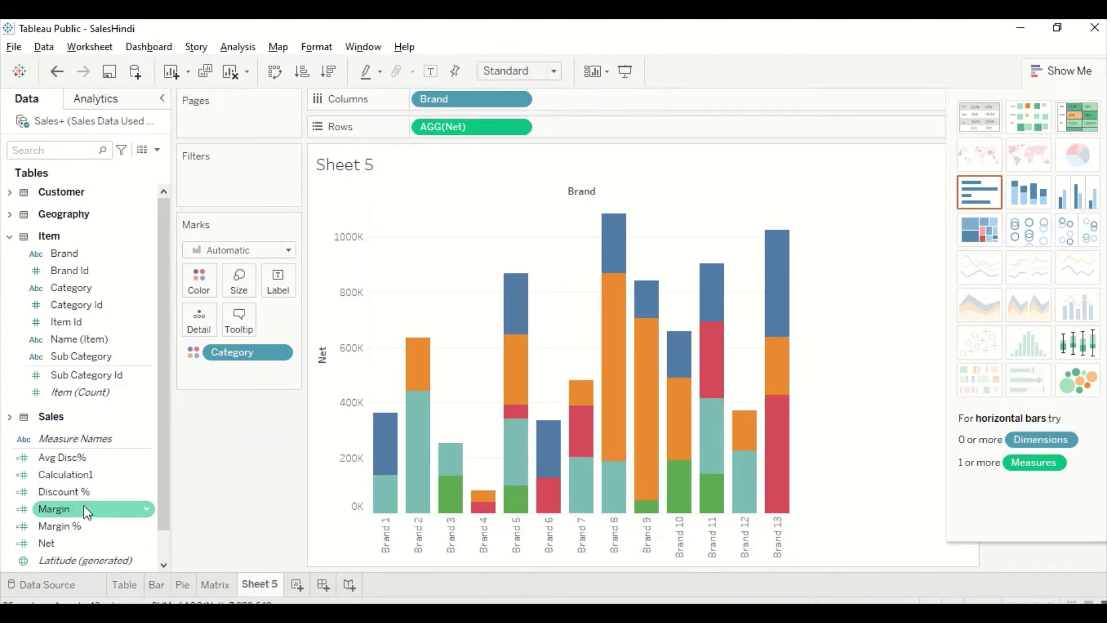
# Step: Label the bar segments with Net and apply the Percent of Total quick table calculation to the label
pyautogui.moveTo(57, 543); pyautogui.dragTo(273, 274)
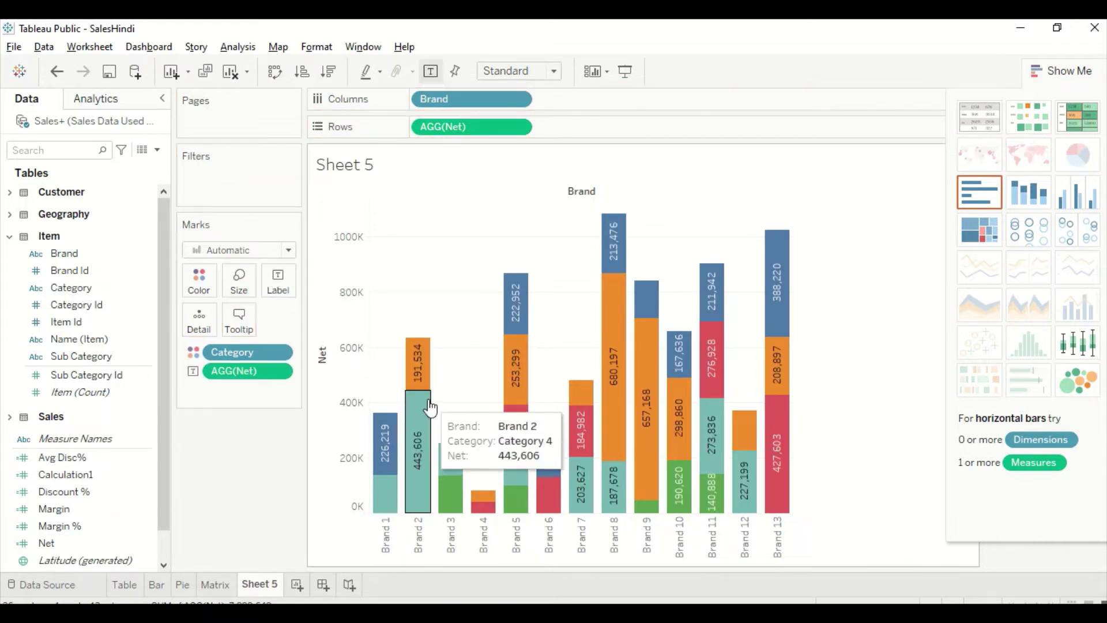
pyautogui.click(278, 372)
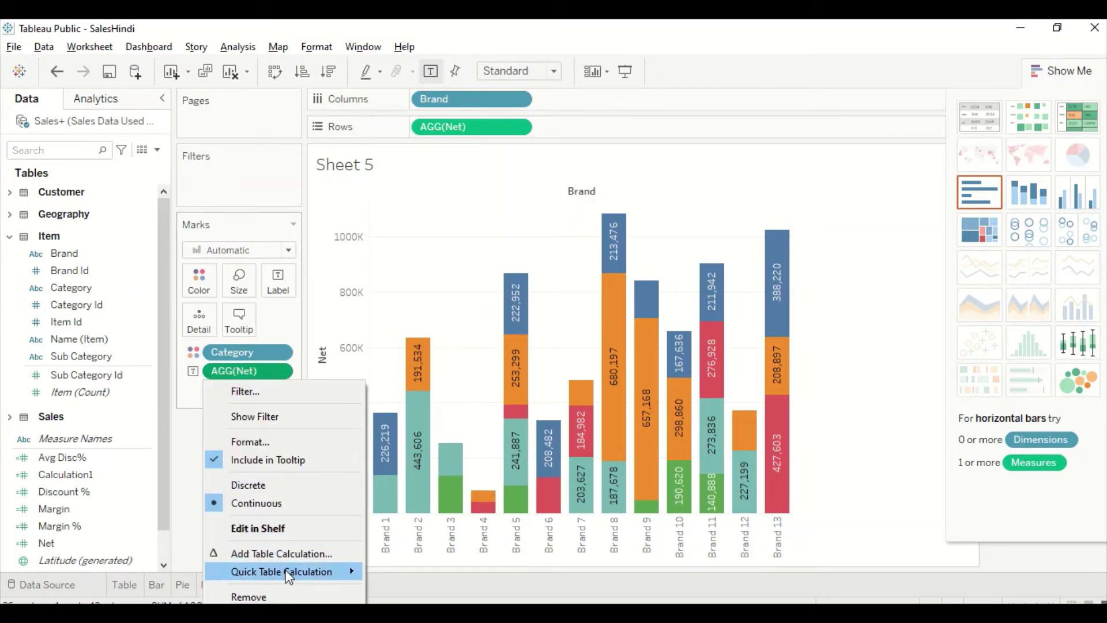
pyautogui.moveTo(297, 574)
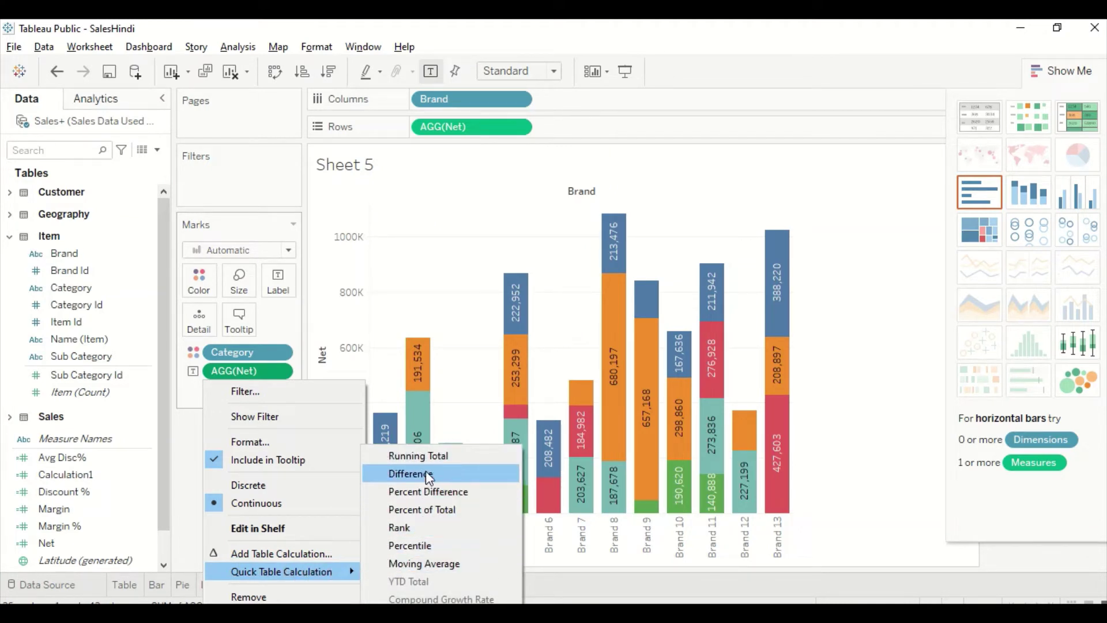
pyautogui.click(435, 511)
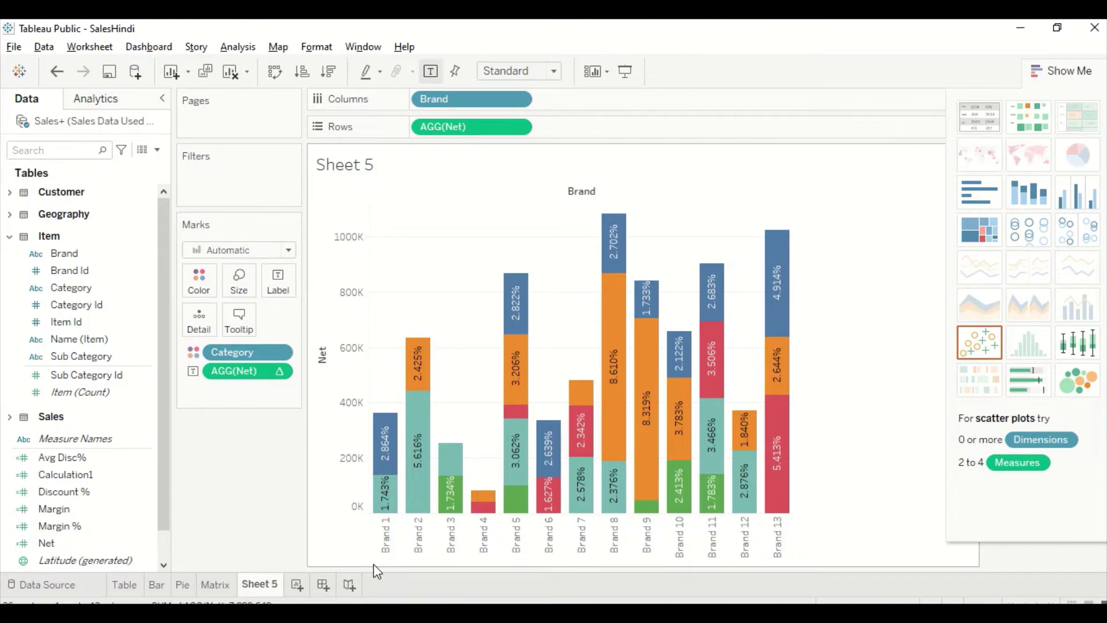
pyautogui.click(279, 373)
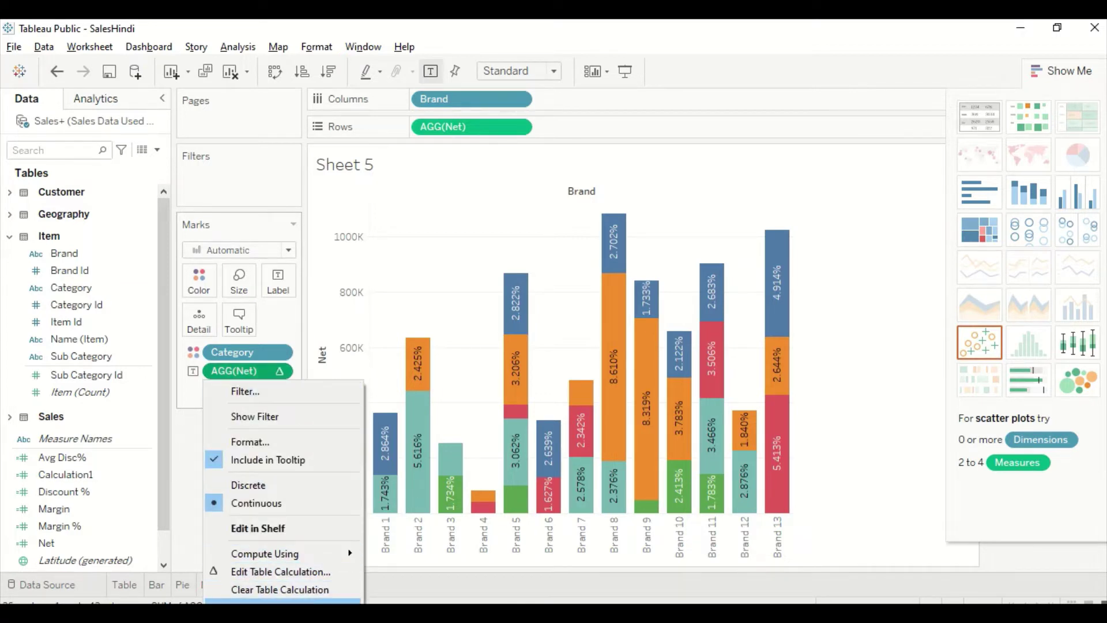
pyautogui.moveTo(283, 600)
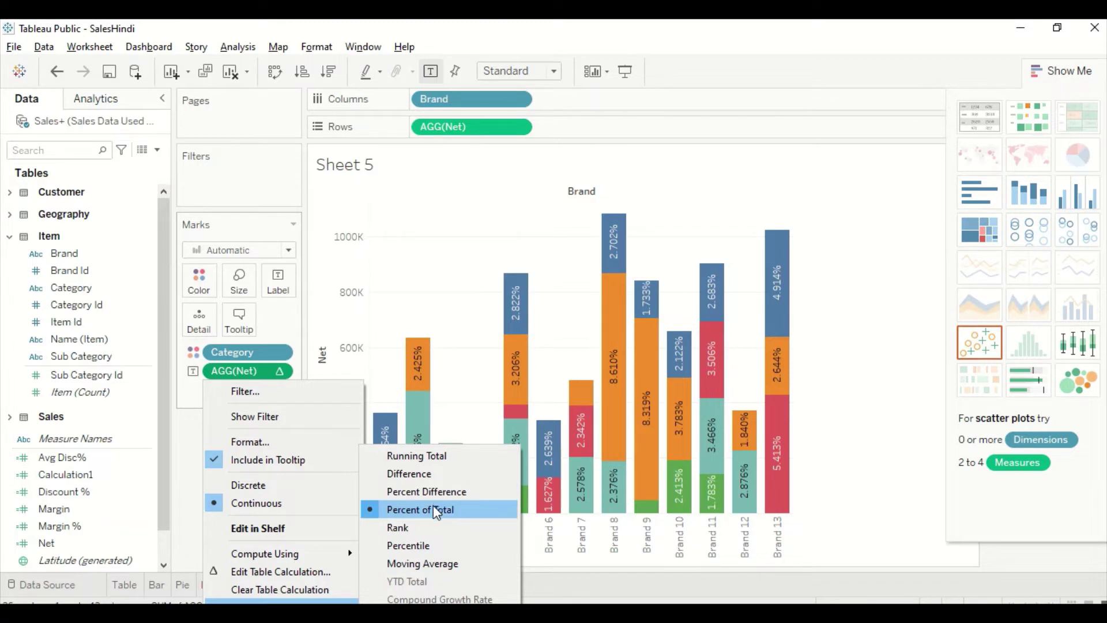
pyautogui.click(186, 457)
pyautogui.moveTo(387, 501)
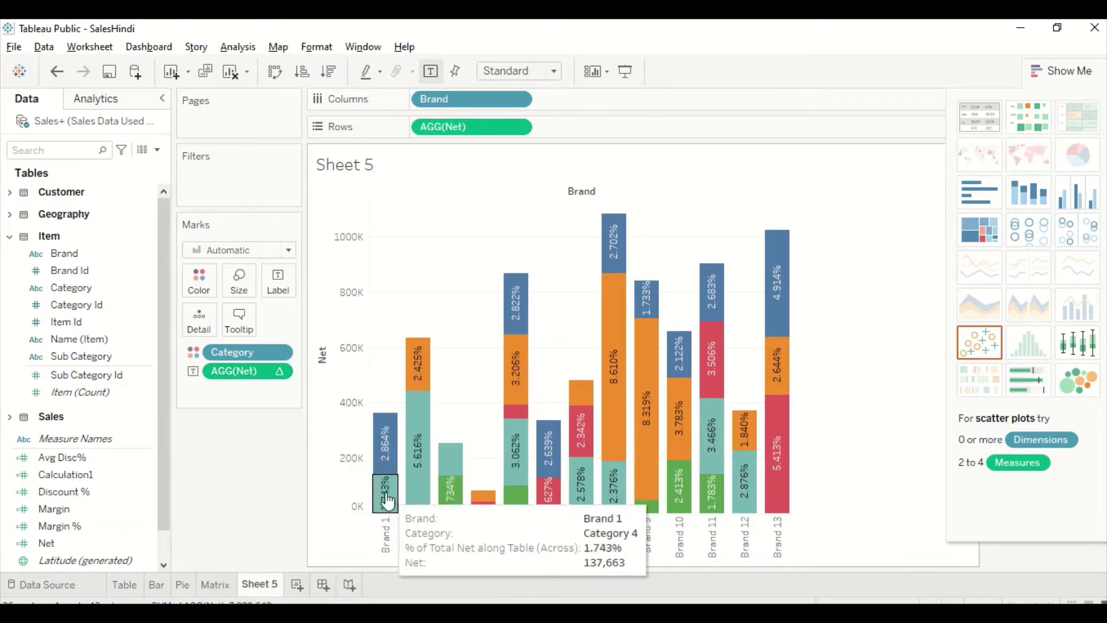
pyautogui.moveTo(386, 441)
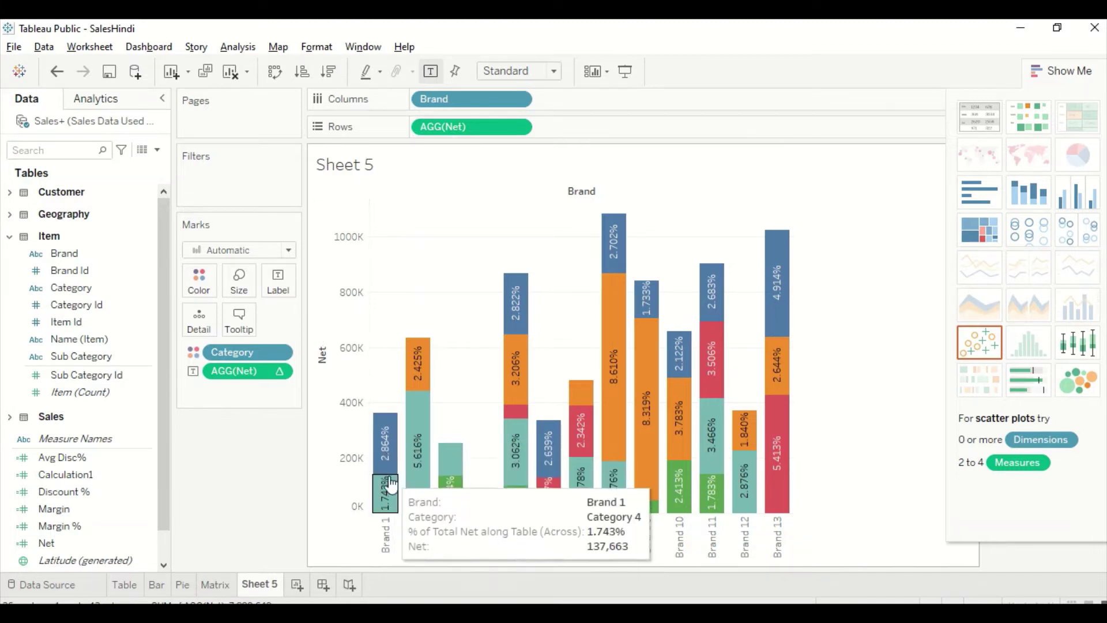
# Step: Remove the percent-of-total Net label, try Margin % as the segment label, and remove it as well
pyautogui.click(281, 373)
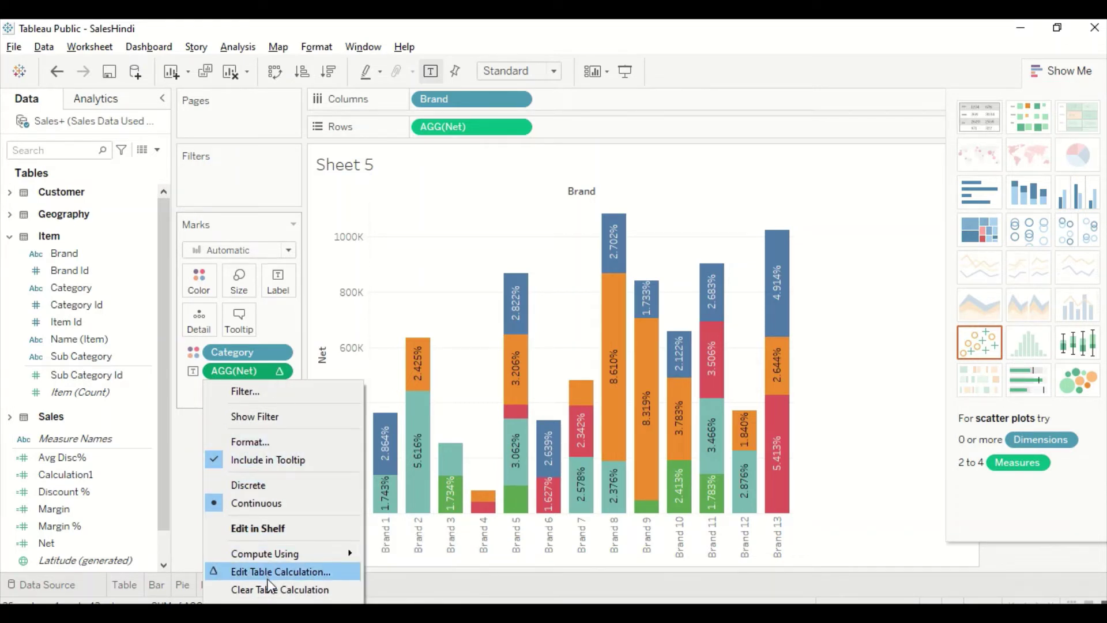
pyautogui.click(248, 605)
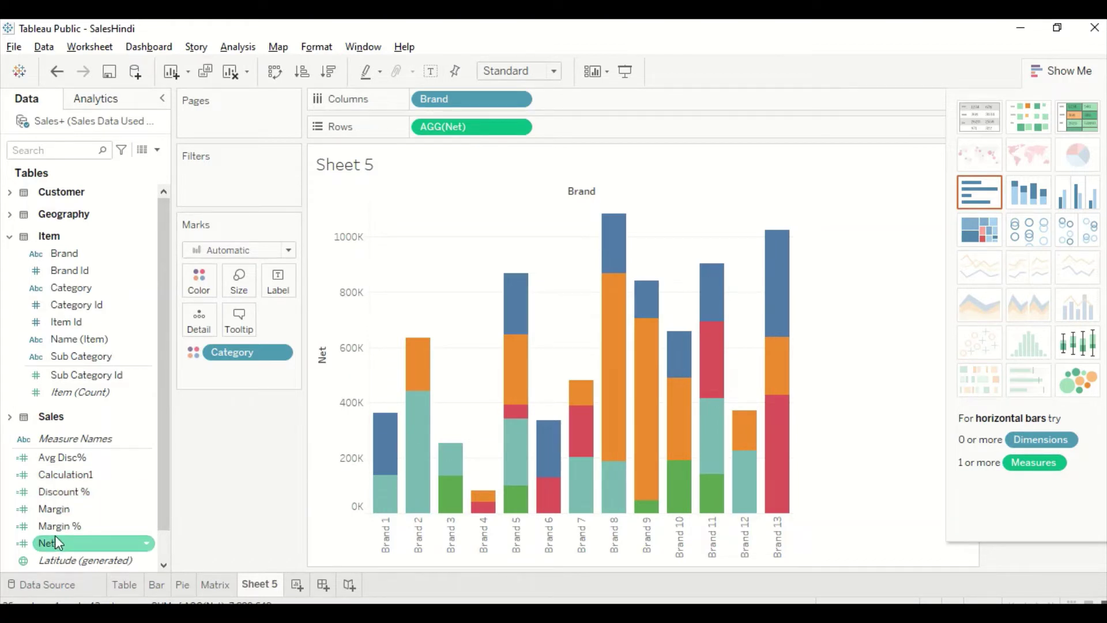
pyautogui.moveTo(54, 528); pyautogui.dragTo(278, 295)
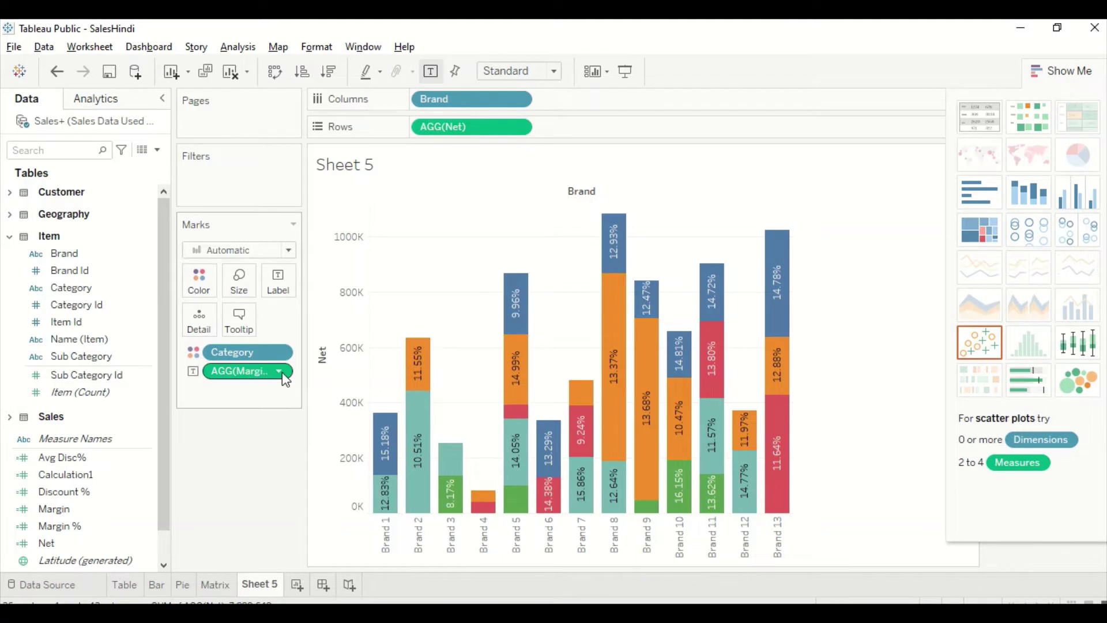
pyautogui.moveTo(262, 378); pyautogui.dragTo(26, 507)
# Step: Label the bar segments with plain Net values and hide the chart suggestions covering the Category legend
pyautogui.moveTo(51, 539); pyautogui.dragTo(276, 278)
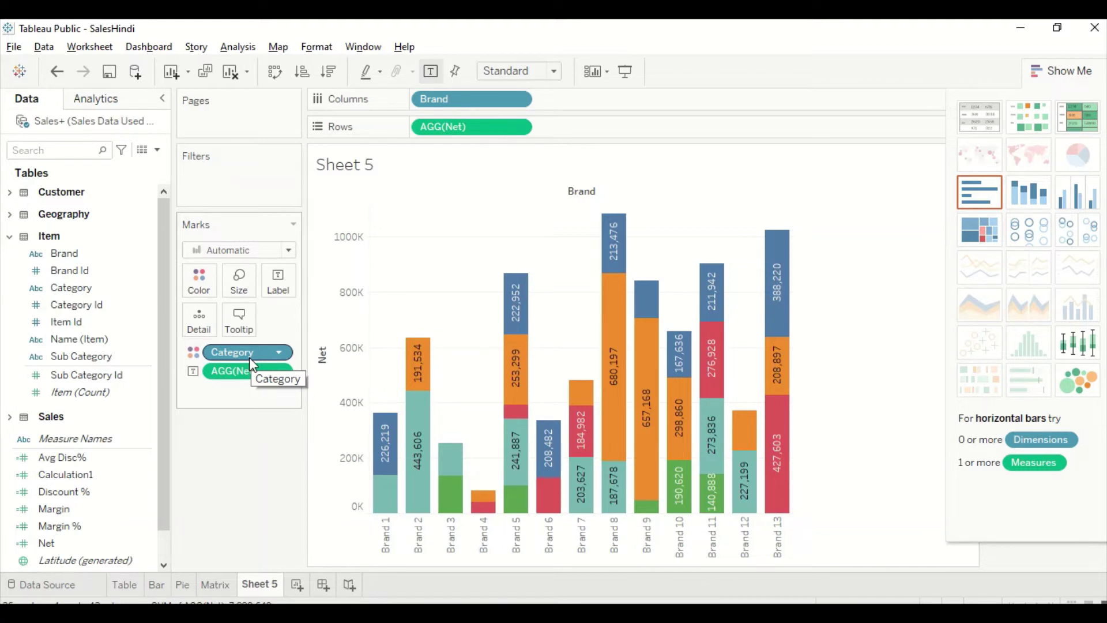
pyautogui.click(1068, 72)
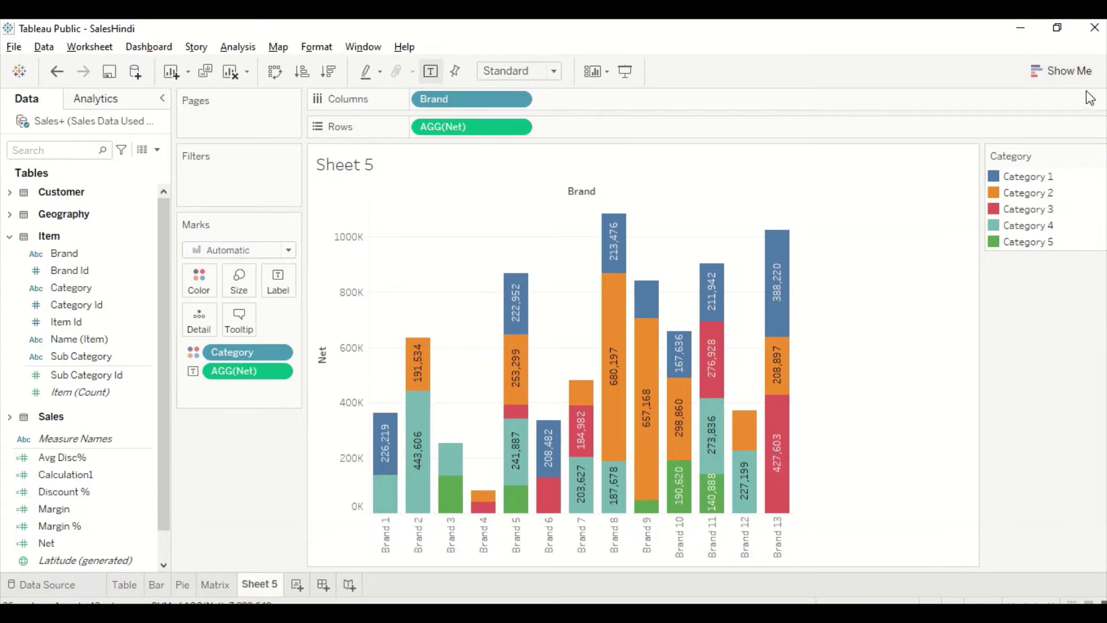
# Step: Highlight Categories 2, 3, 4, 5 and 1 one by one through the colour legend, and clear the highlight
pyautogui.click(1024, 195)
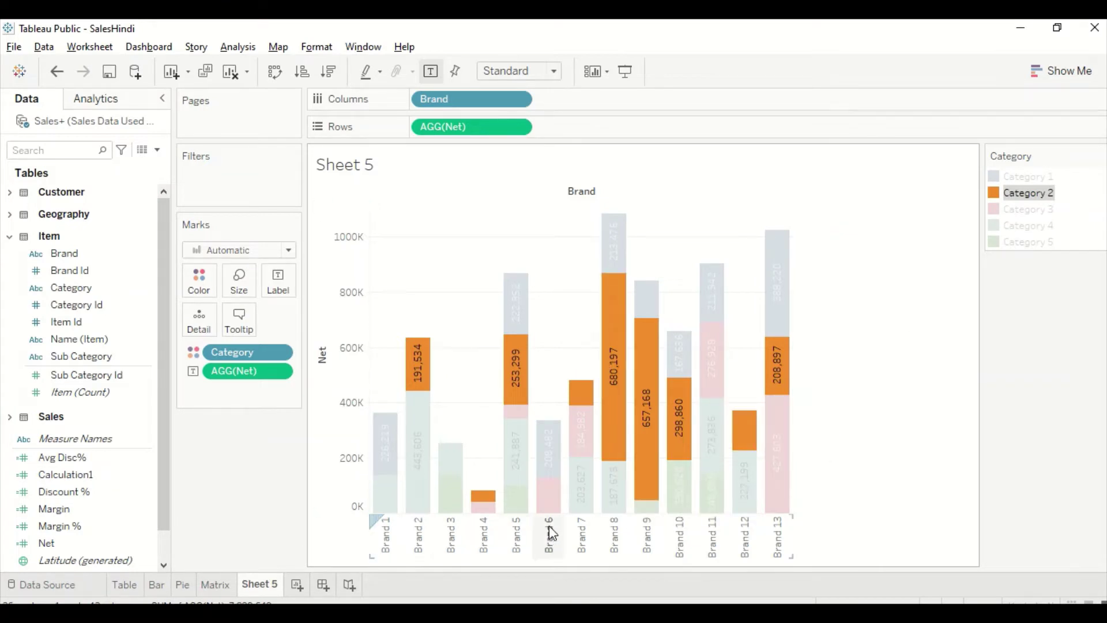
pyautogui.moveTo(424, 363)
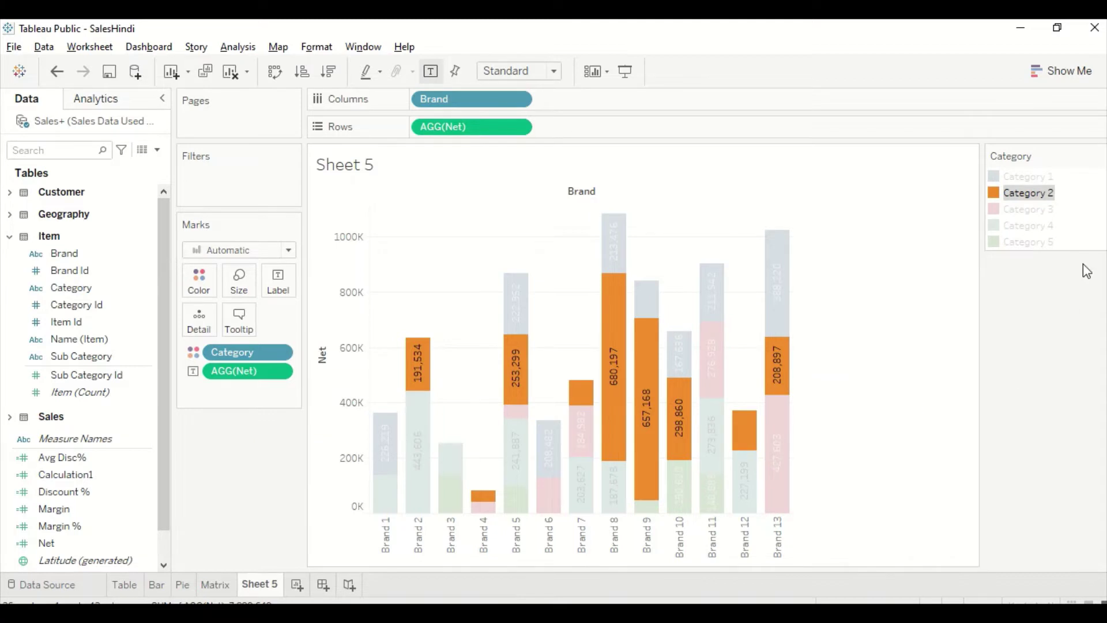
pyautogui.click(1029, 210)
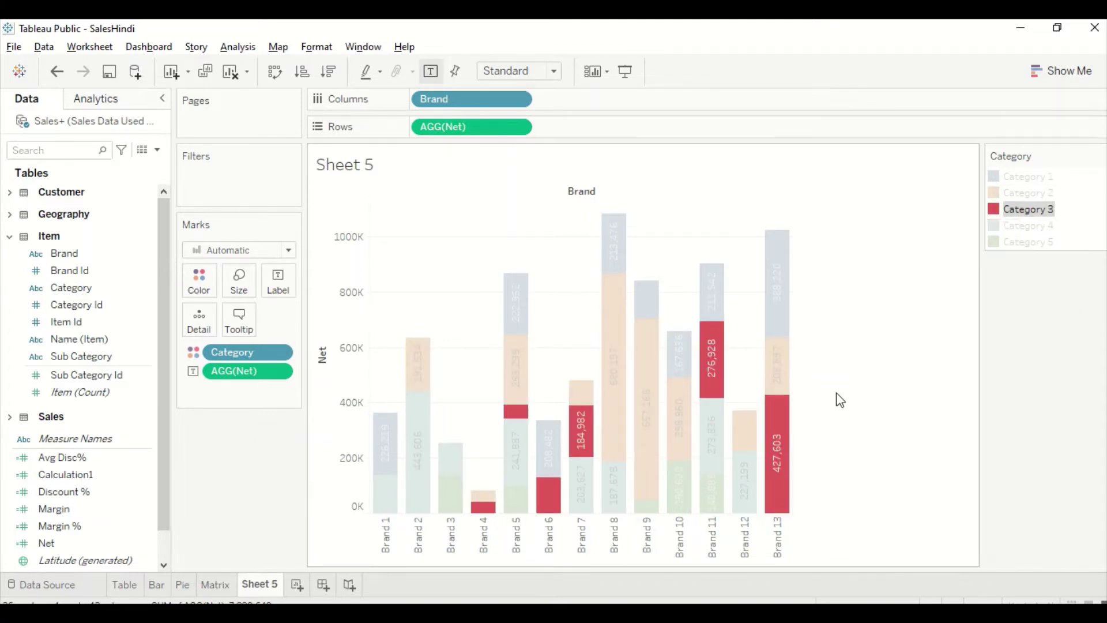
pyautogui.click(1024, 226)
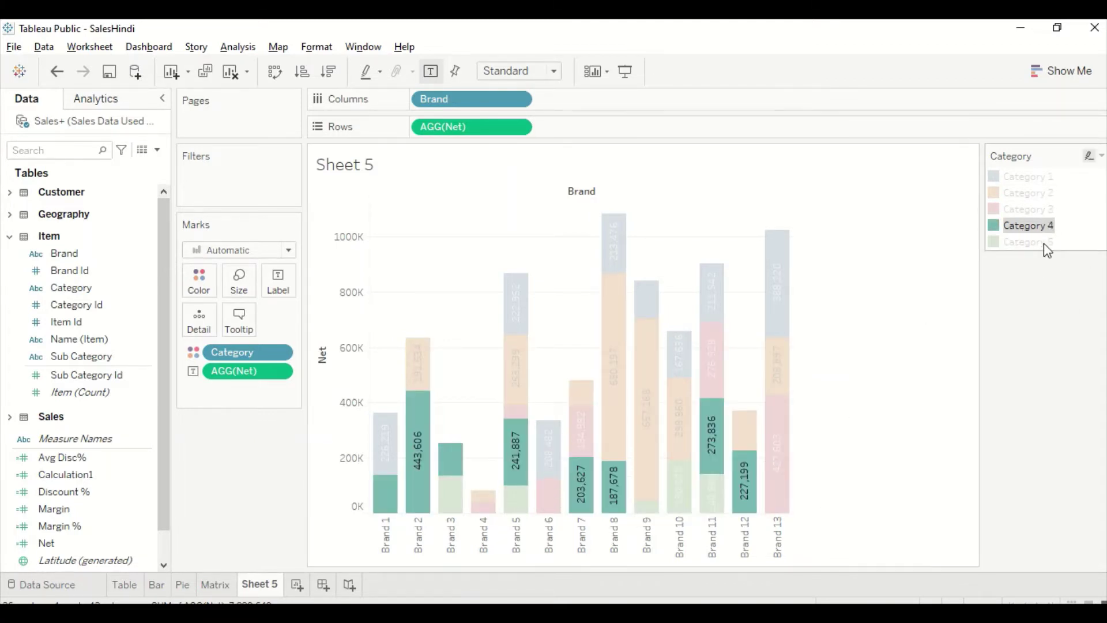
pyautogui.click(1036, 243)
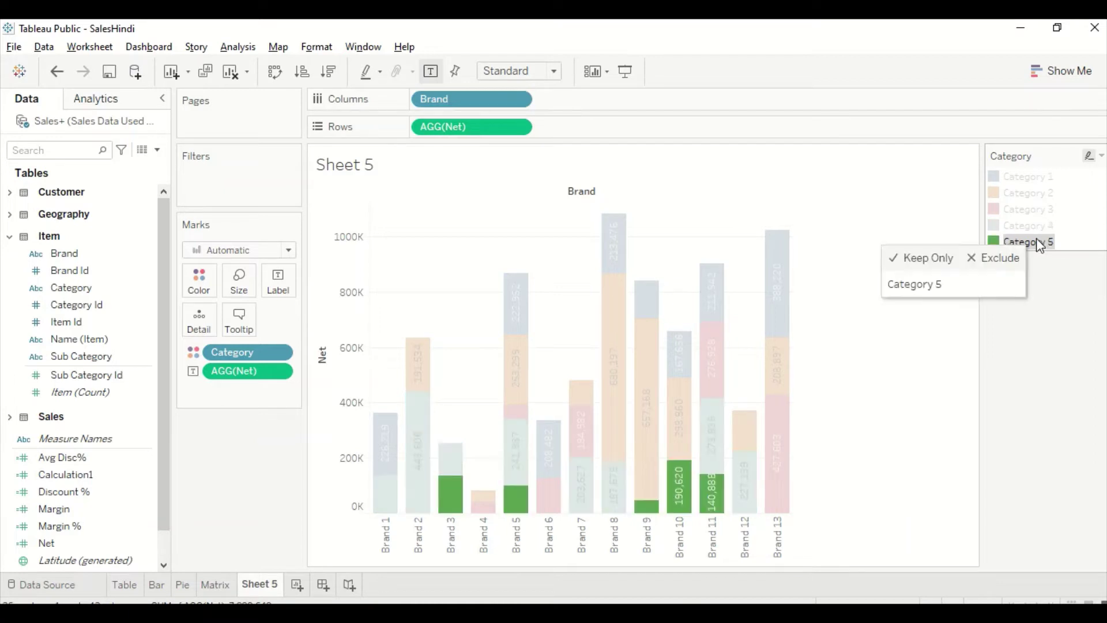
pyautogui.click(1021, 179)
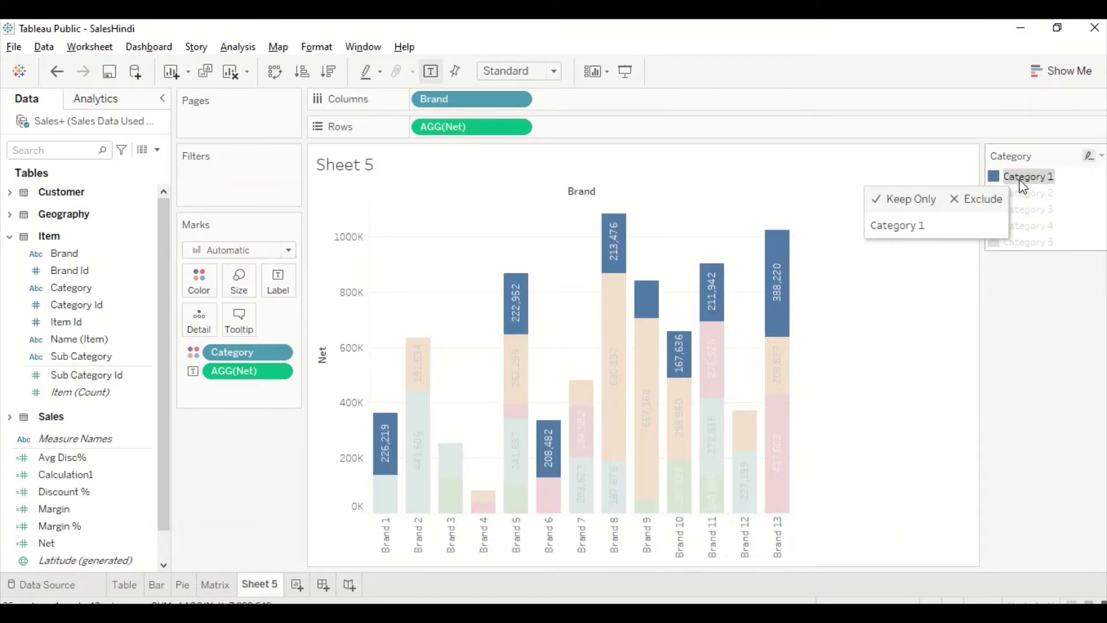
pyautogui.click(1022, 179)
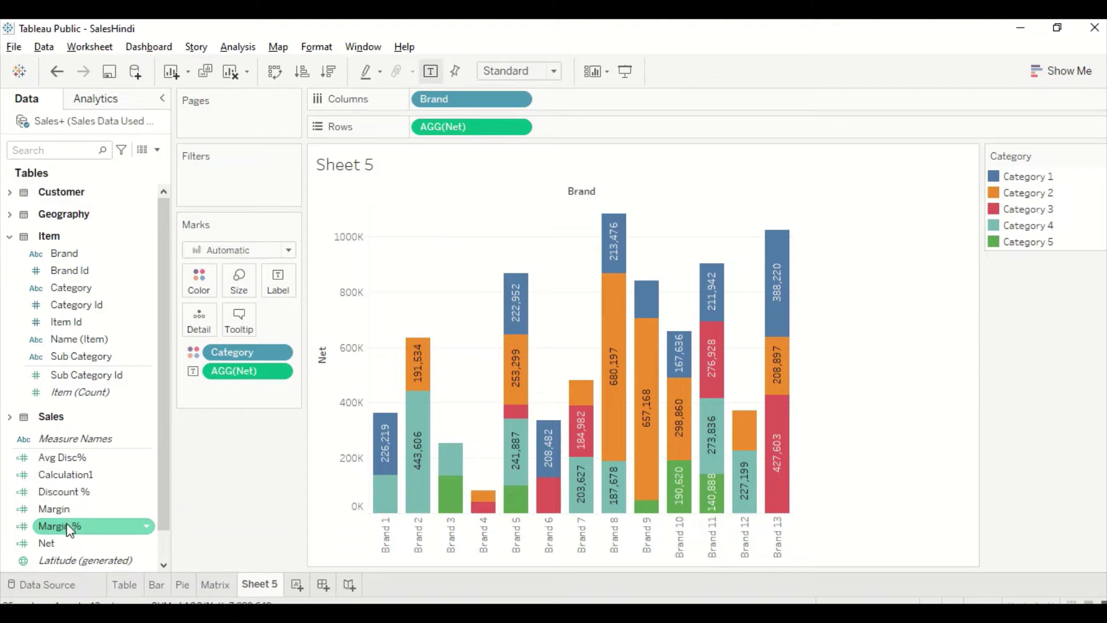
# Step: Vary the bar segment widths by Margin % by assigning it to the Size mark property
pyautogui.moveTo(65, 525); pyautogui.dragTo(242, 281)
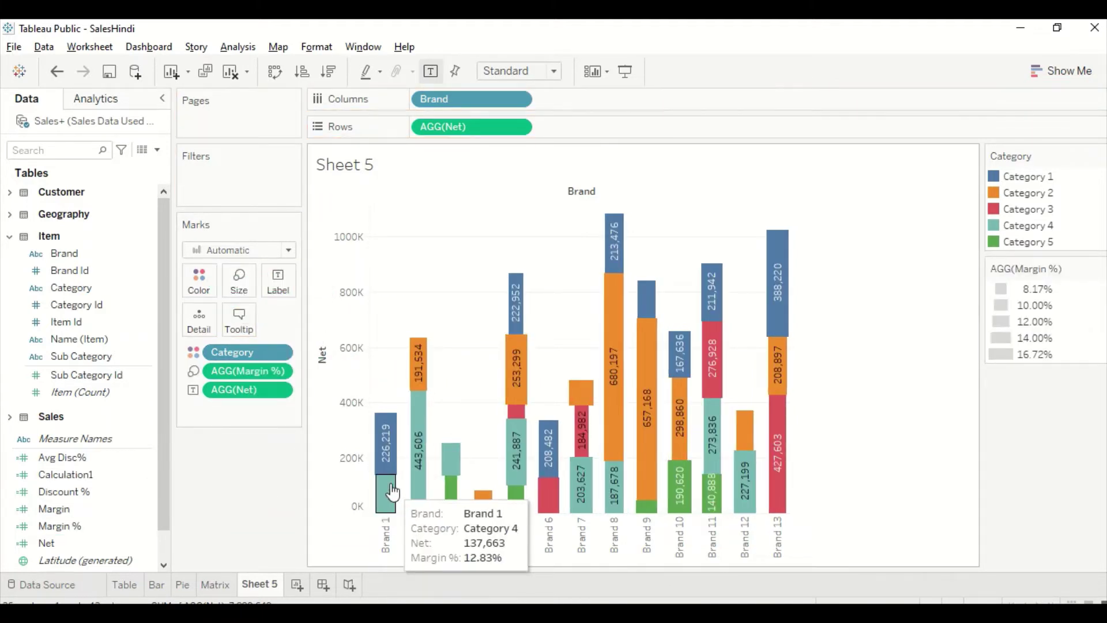
# Step: Try very thin bars by reducing the overall mark size, and widen them back to somewhat above the midpoint
pyautogui.moveTo(393, 507)
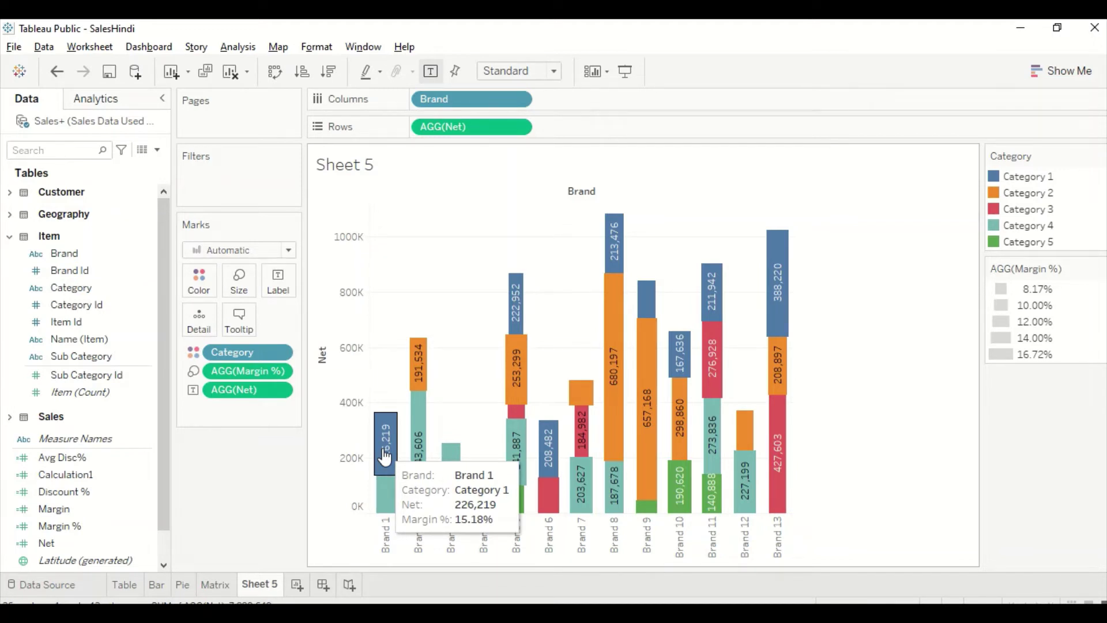
pyautogui.click(243, 283)
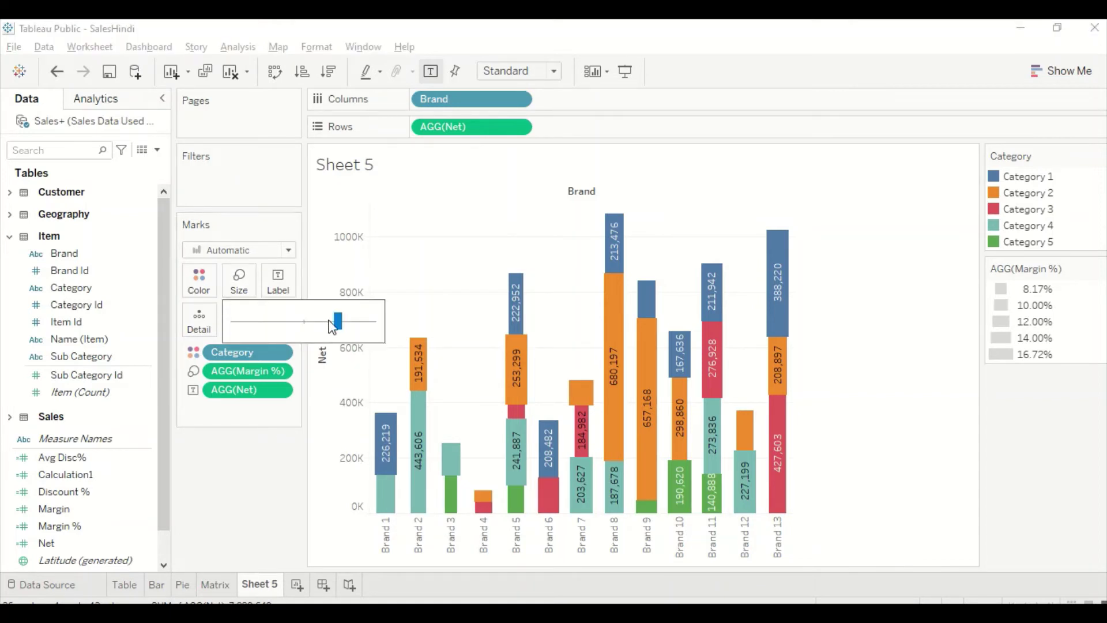
pyautogui.click(242, 291)
pyautogui.click(243, 291)
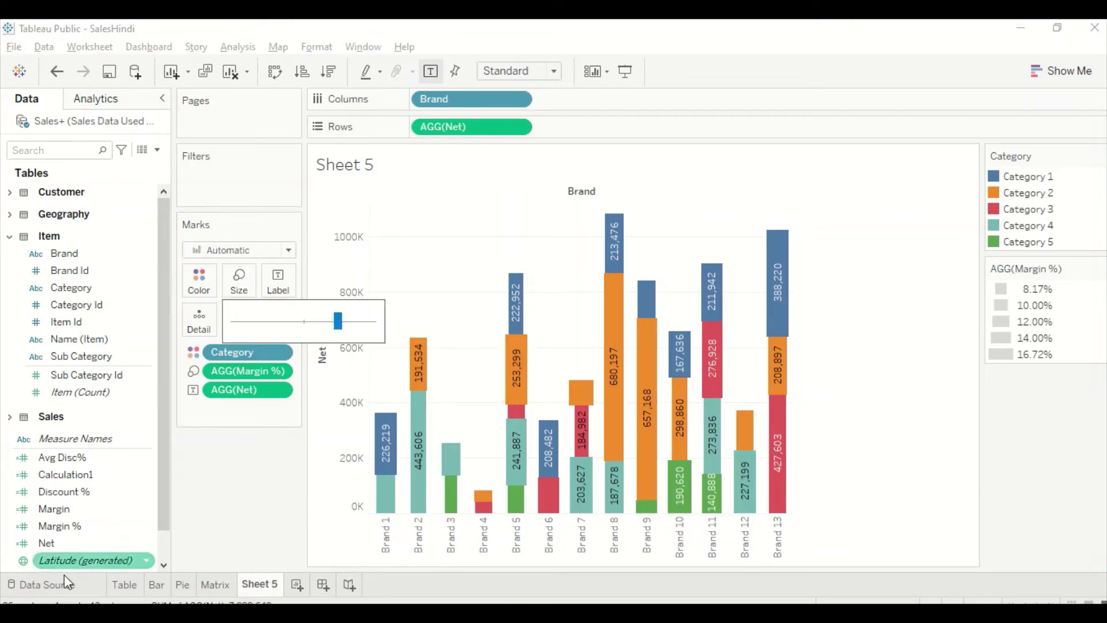
pyautogui.moveTo(56, 526)
pyautogui.mouseDown()
pyautogui.moveTo(235, 305)
pyautogui.moveTo(227, 291)
pyautogui.moveTo(104, 496)
pyautogui.moveTo(47, 521)
pyautogui.mouseUp()
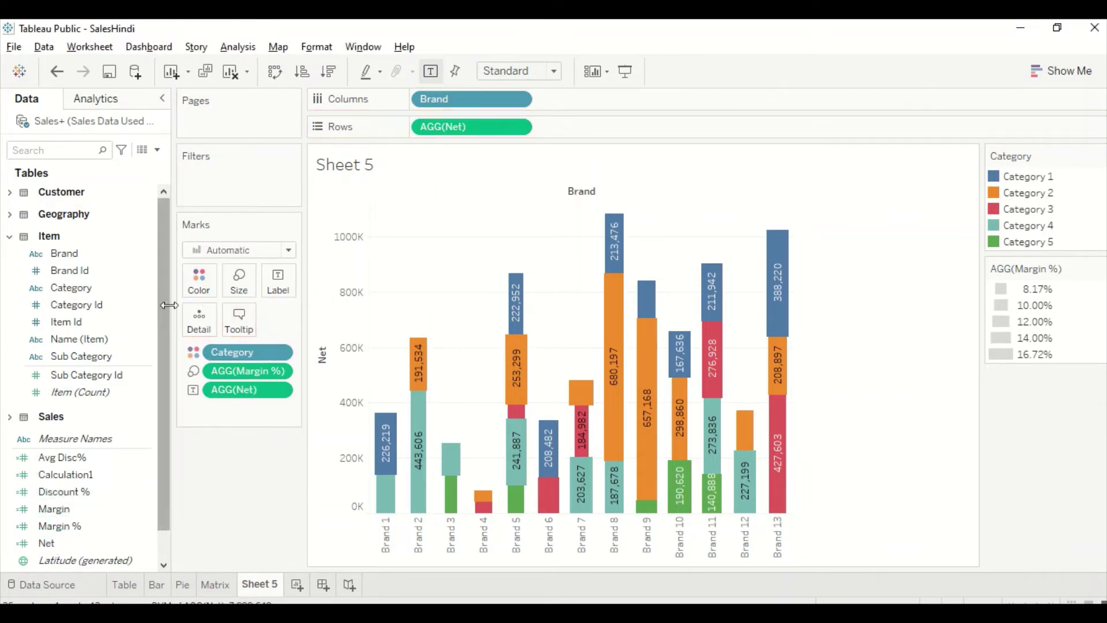
pyautogui.click(240, 281)
pyautogui.moveTo(339, 321)
pyautogui.mouseDown()
pyautogui.moveTo(322, 333)
pyautogui.moveTo(342, 335)
pyautogui.mouseUp()
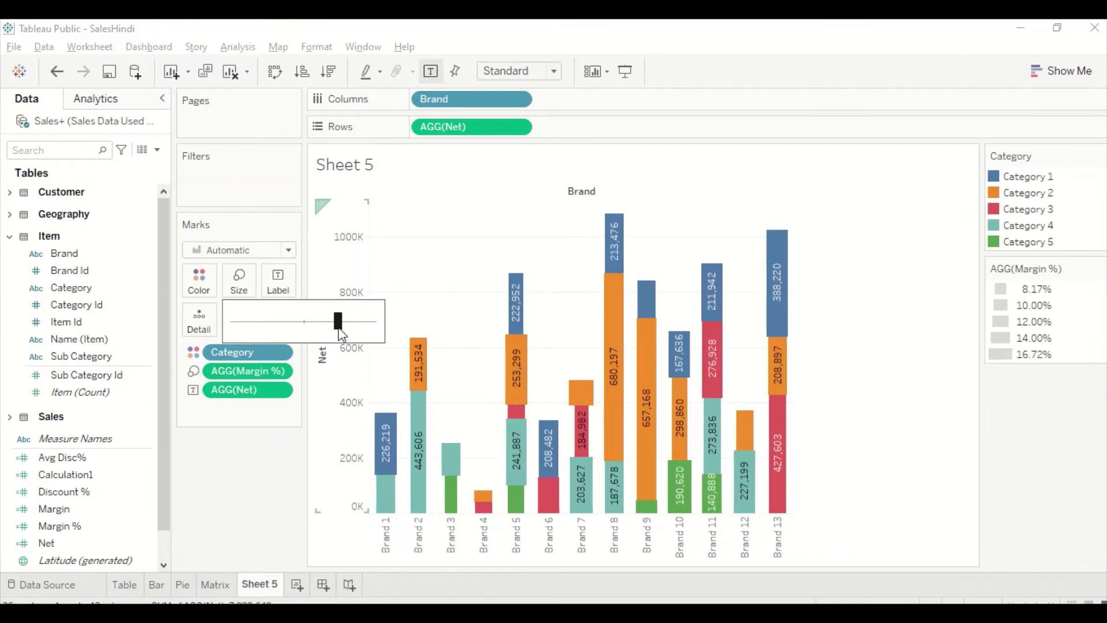
pyautogui.click(246, 322)
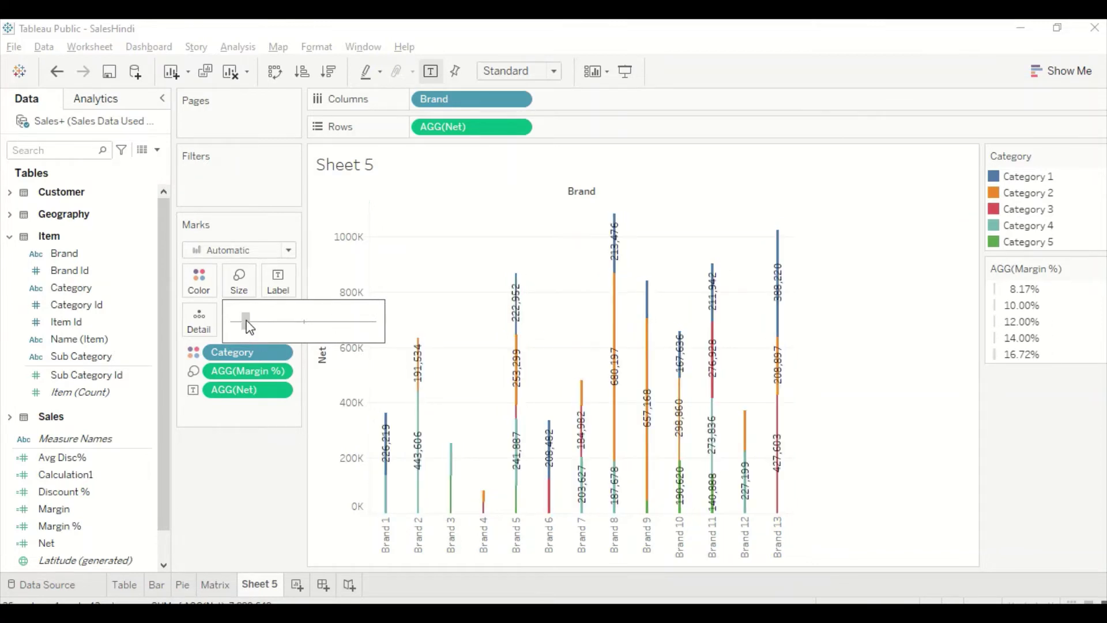
pyautogui.moveTo(248, 326); pyautogui.dragTo(330, 326)
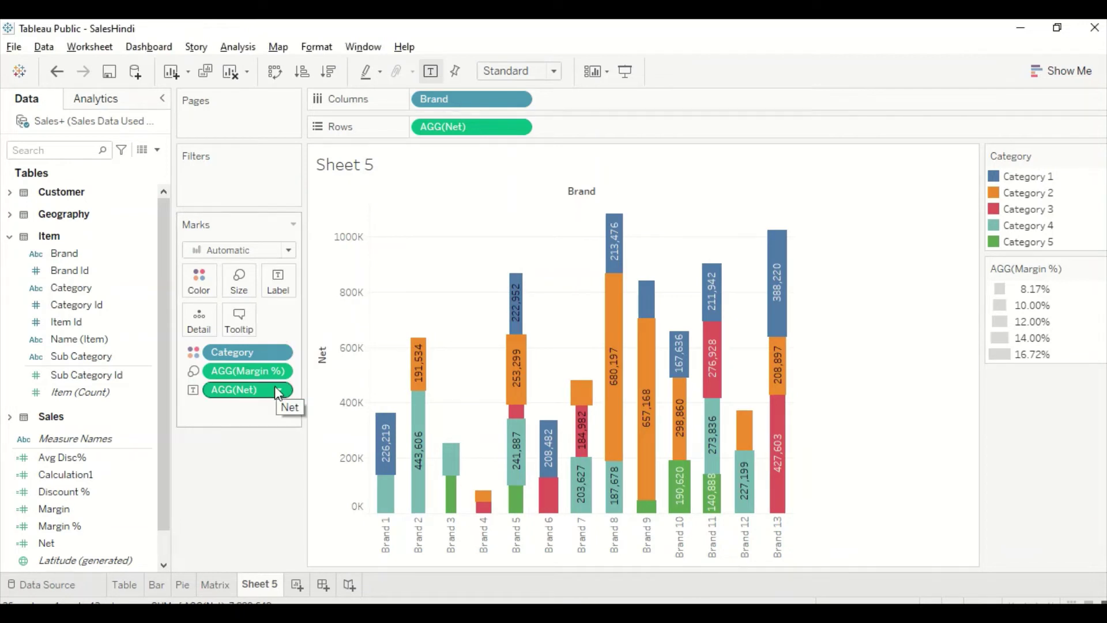
# Step: Compare the Margin % and Net tooltips of bar segments in Brand 7, Brand 11 and Brand 4 with their widths
pyautogui.moveTo(575, 397)
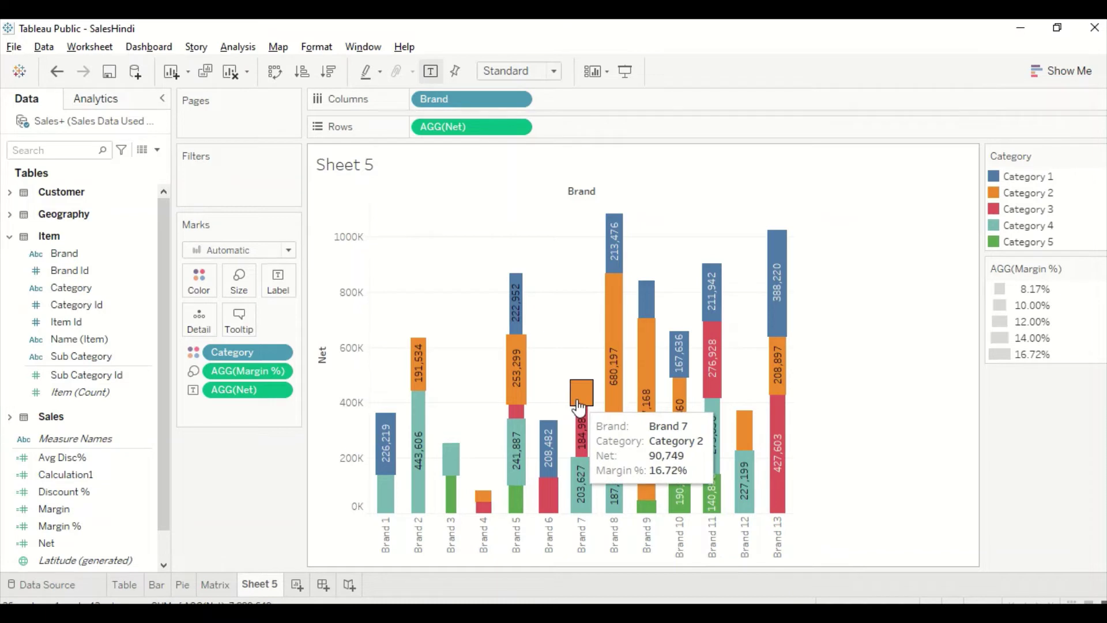
pyautogui.moveTo(581, 429)
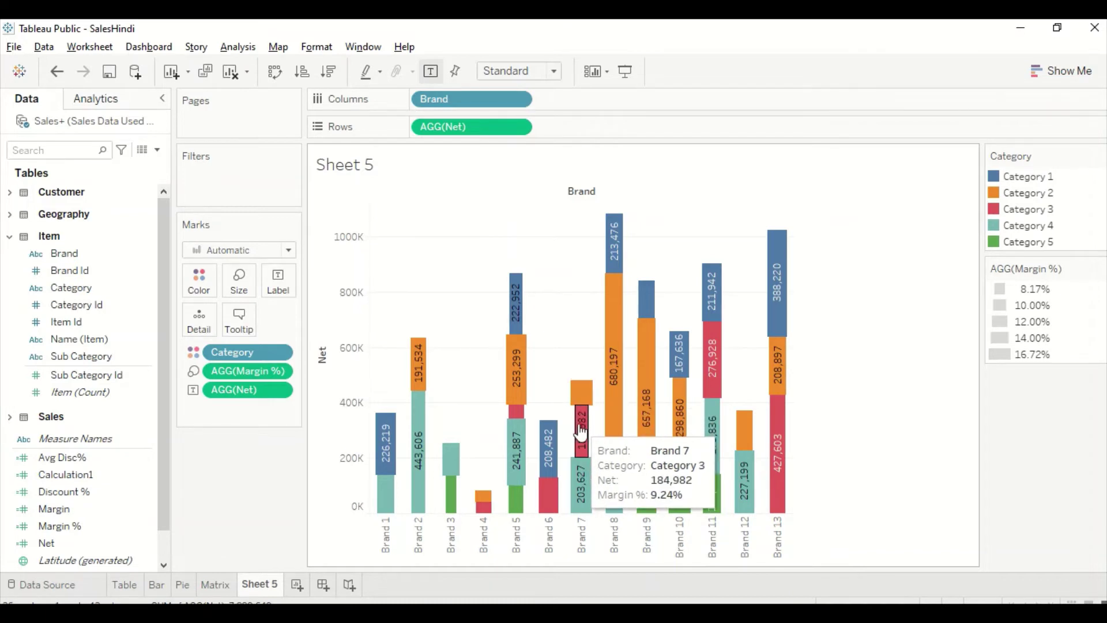
pyautogui.moveTo(583, 473)
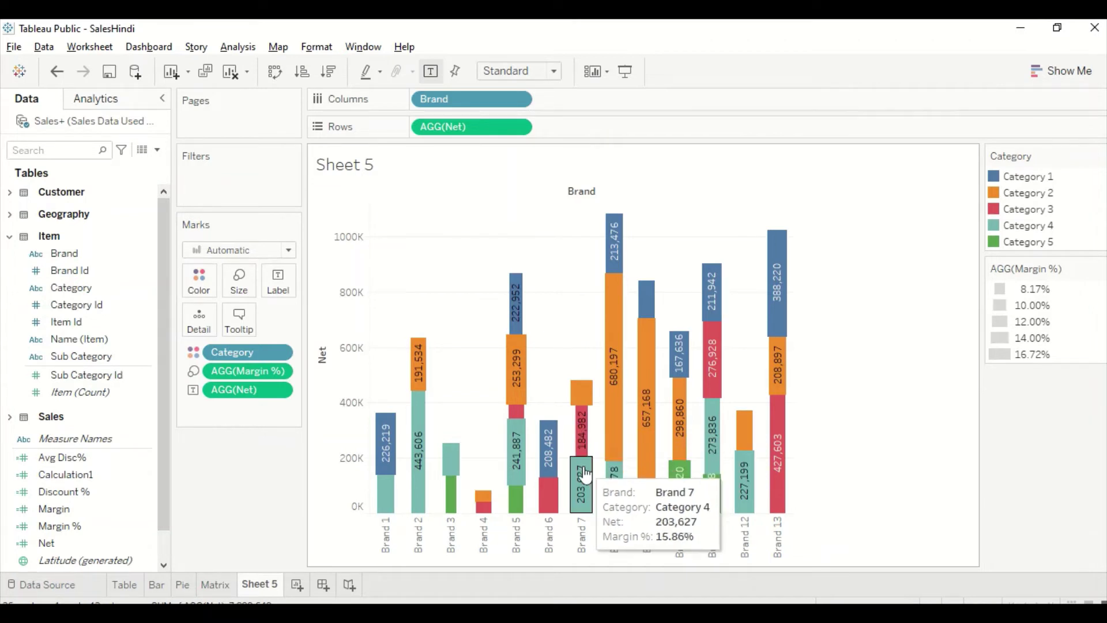
pyautogui.moveTo(518, 421)
pyautogui.moveTo(720, 366)
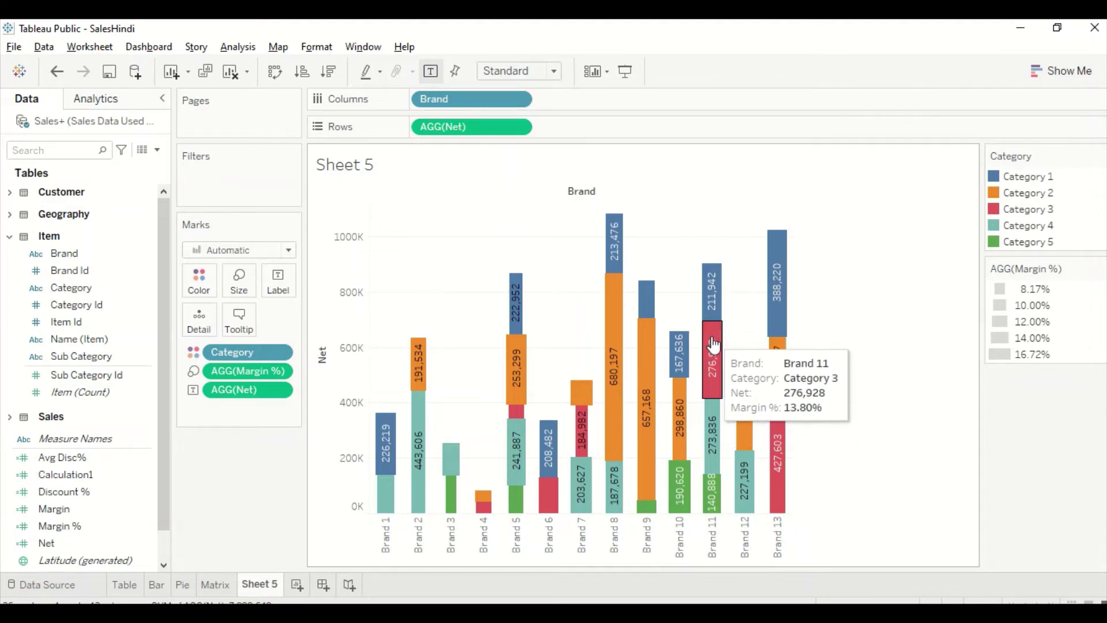
pyautogui.moveTo(553, 490)
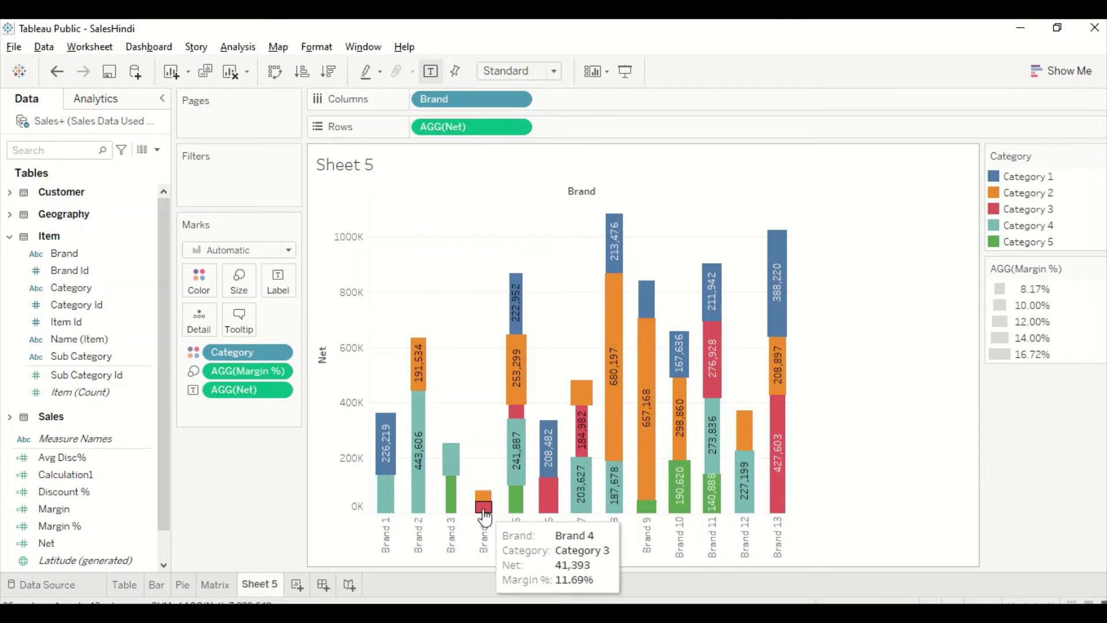
pyautogui.moveTo(636, 426)
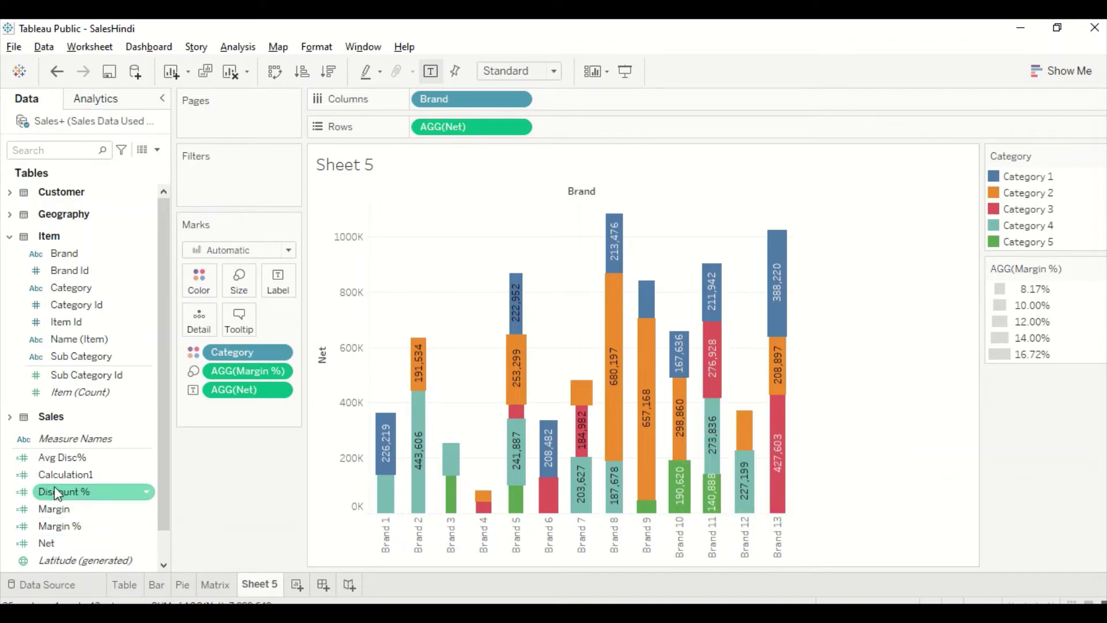
# Step: Try sizing the bars by Discount %, restore Margin %, and swap the axes to horizontal bars and back
pyautogui.moveTo(57, 490); pyautogui.dragTo(233, 277)
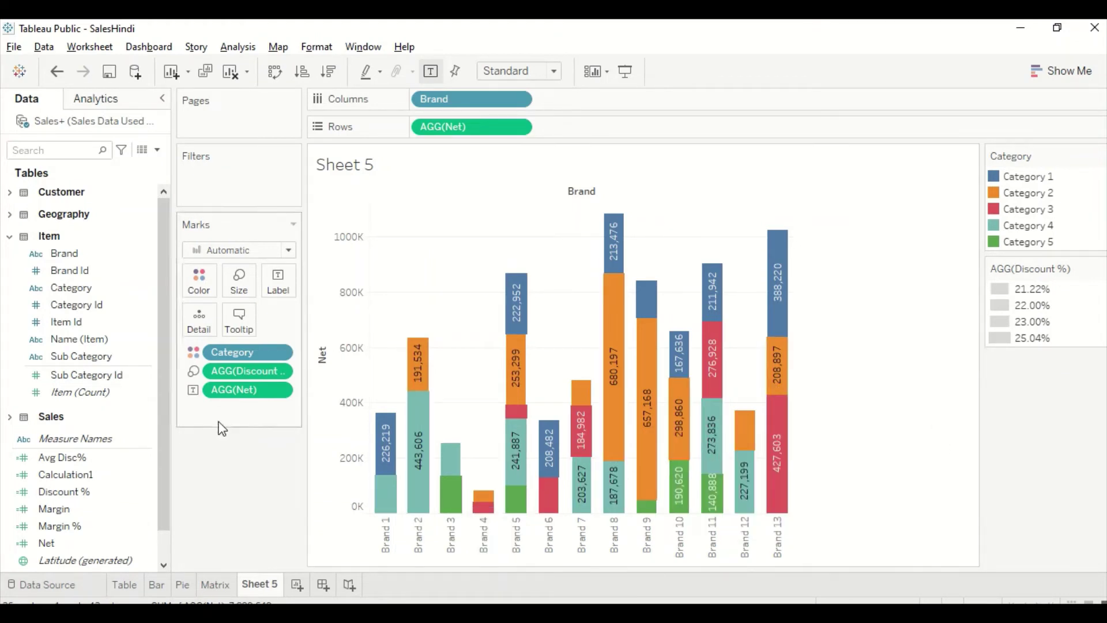
pyautogui.moveTo(65, 526); pyautogui.dragTo(234, 281)
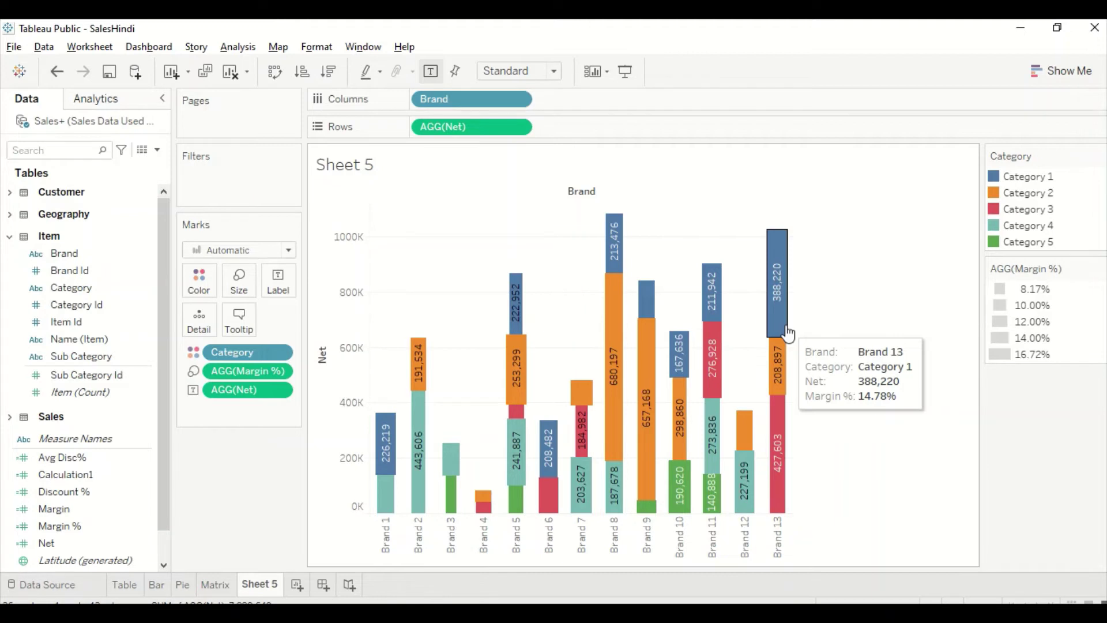
pyautogui.click(286, 79)
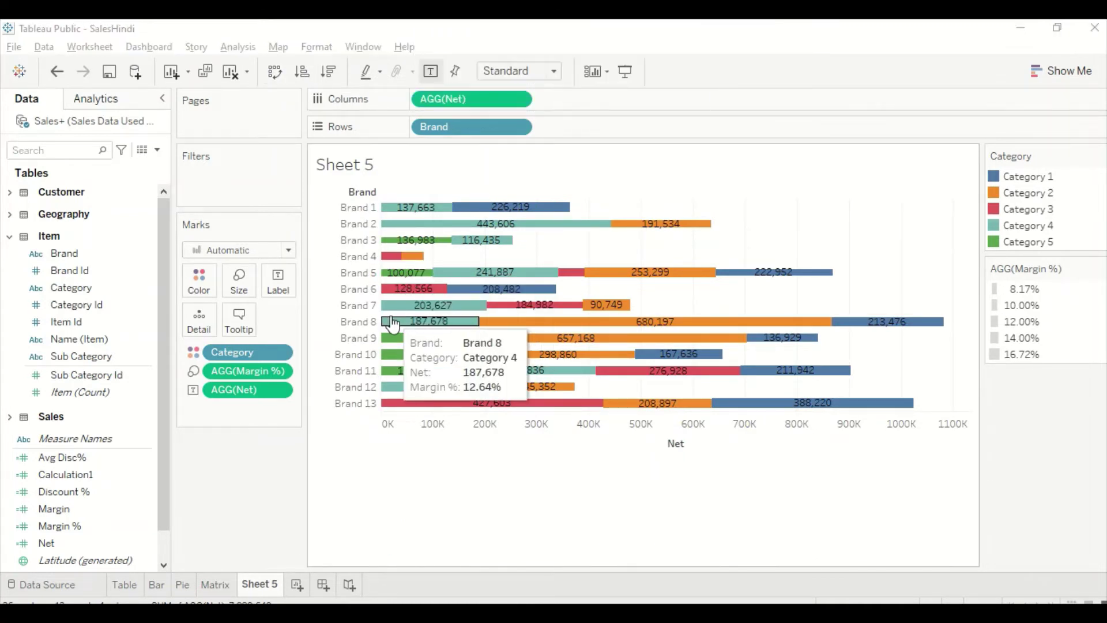
pyautogui.click(280, 75)
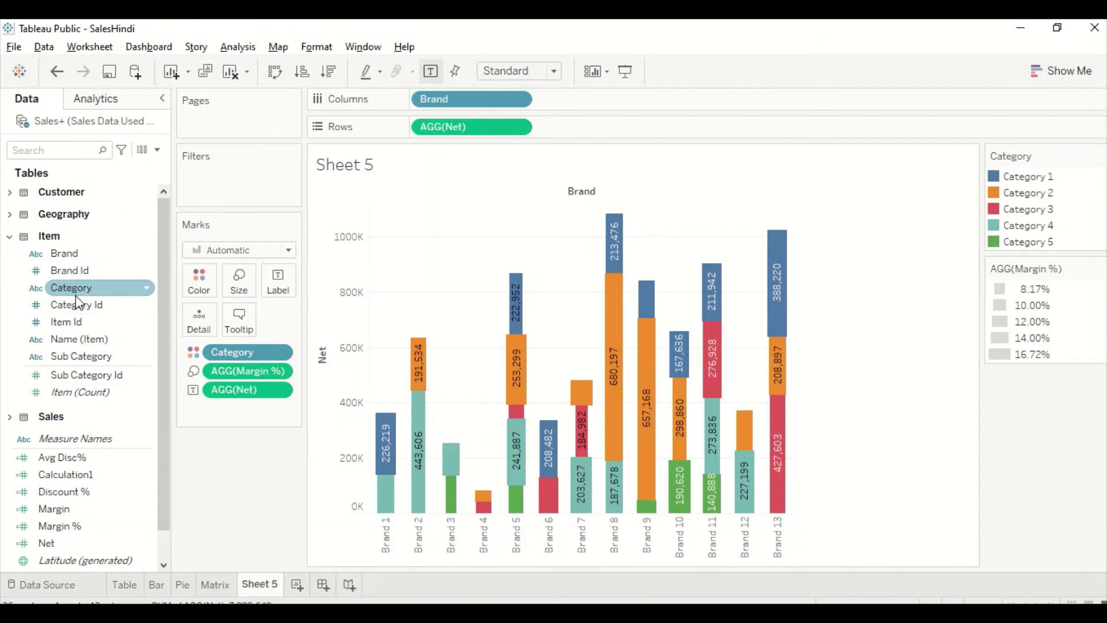
# Step: Colour the bars by Brand and replace Brand with Category on Columns
pyautogui.moveTo(58, 254); pyautogui.dragTo(195, 278)
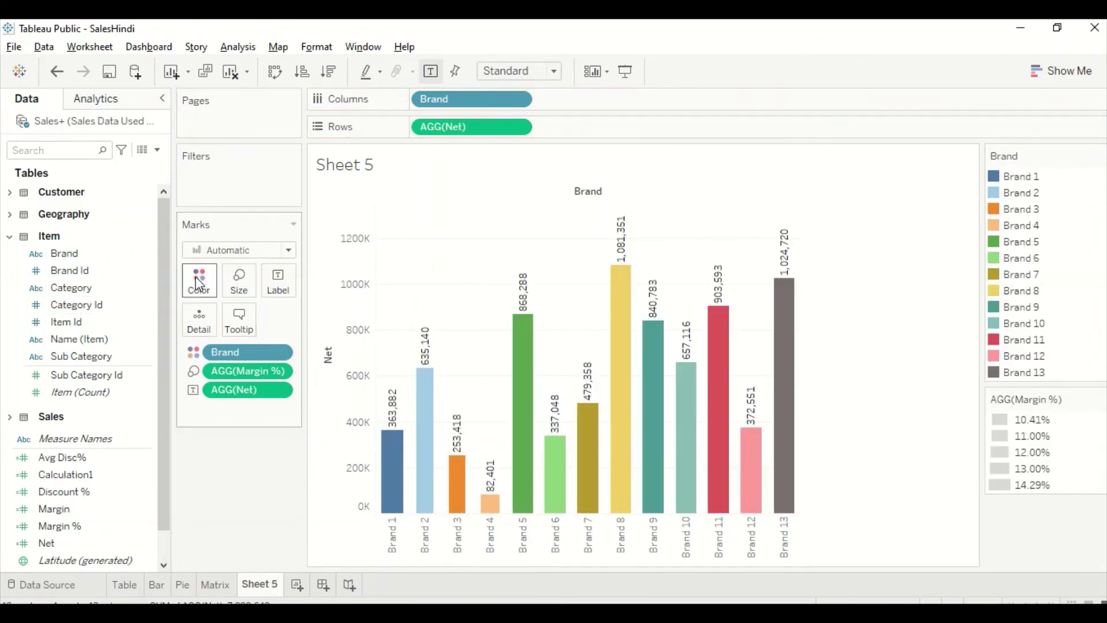
pyautogui.moveTo(72, 288)
pyautogui.mouseDown()
pyautogui.moveTo(311, 220)
pyautogui.moveTo(575, 114)
pyautogui.moveTo(568, 107)
pyautogui.mouseUp()
pyautogui.moveTo(493, 101); pyautogui.dragTo(278, 142)
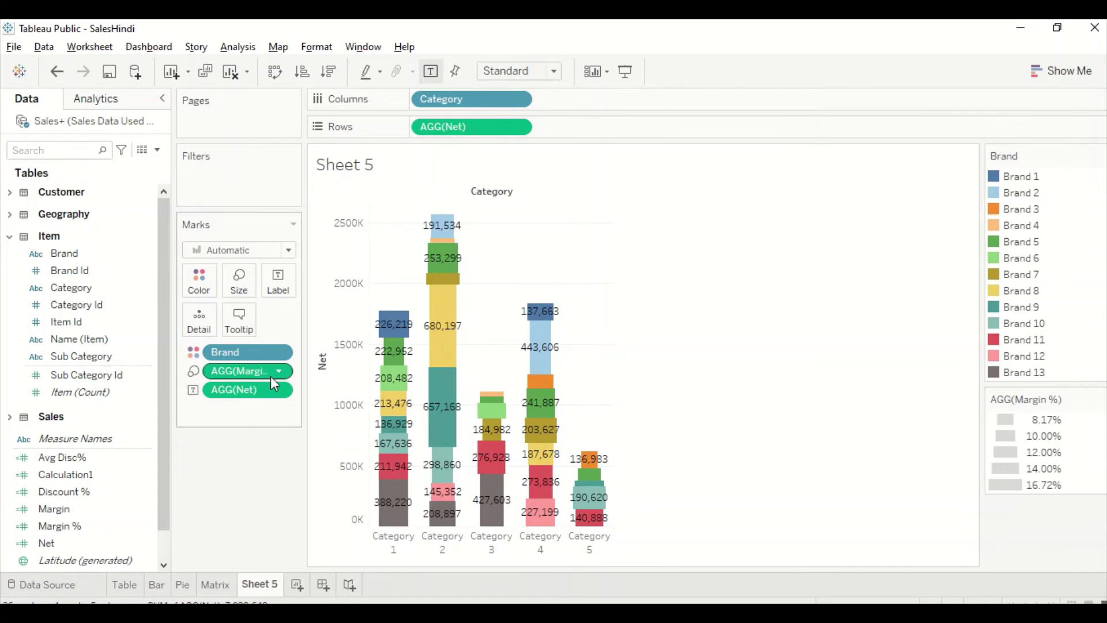
# Step: Remove the Net labels and the Margin % sizing from the marks, and swap the axes to horizontal bars
pyautogui.moveTo(265, 390); pyautogui.dragTo(144, 413)
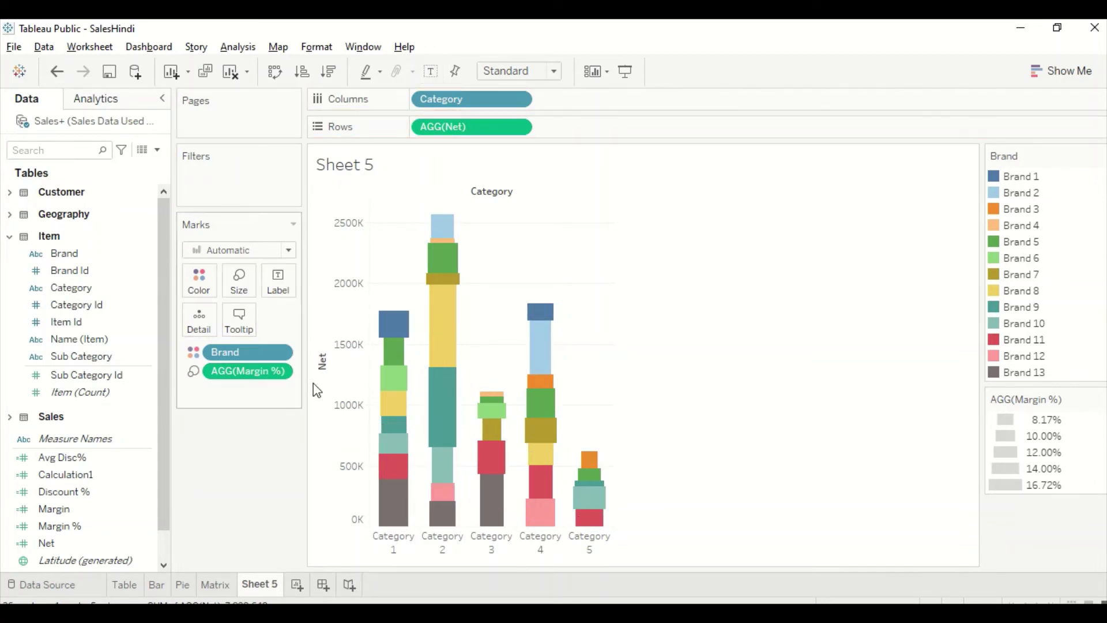
pyautogui.moveTo(247, 376); pyautogui.dragTo(122, 455)
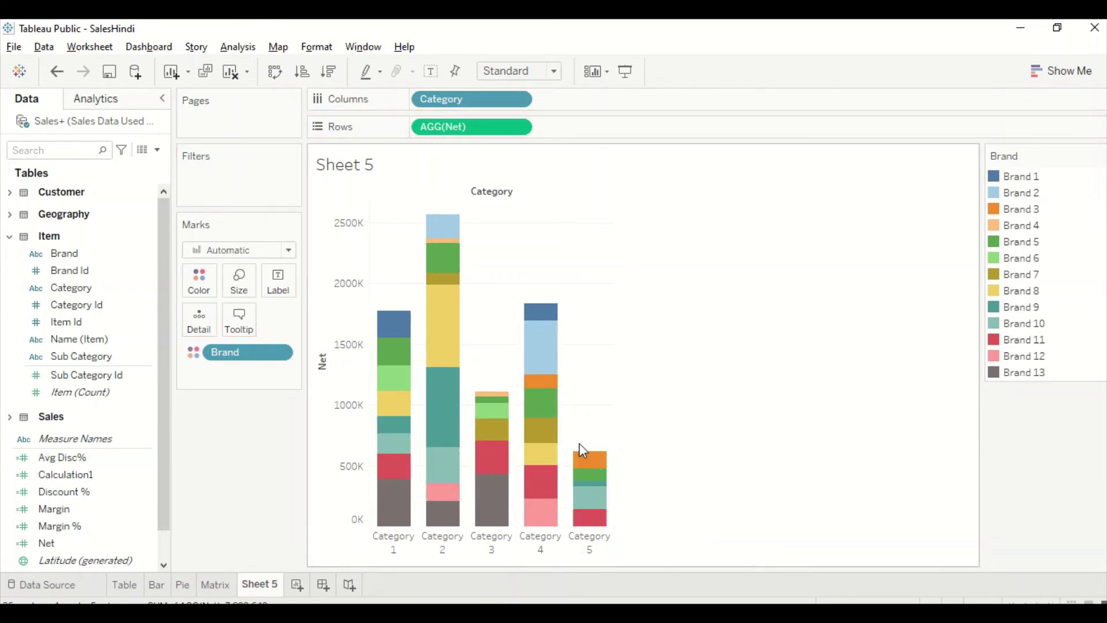
pyautogui.click(276, 72)
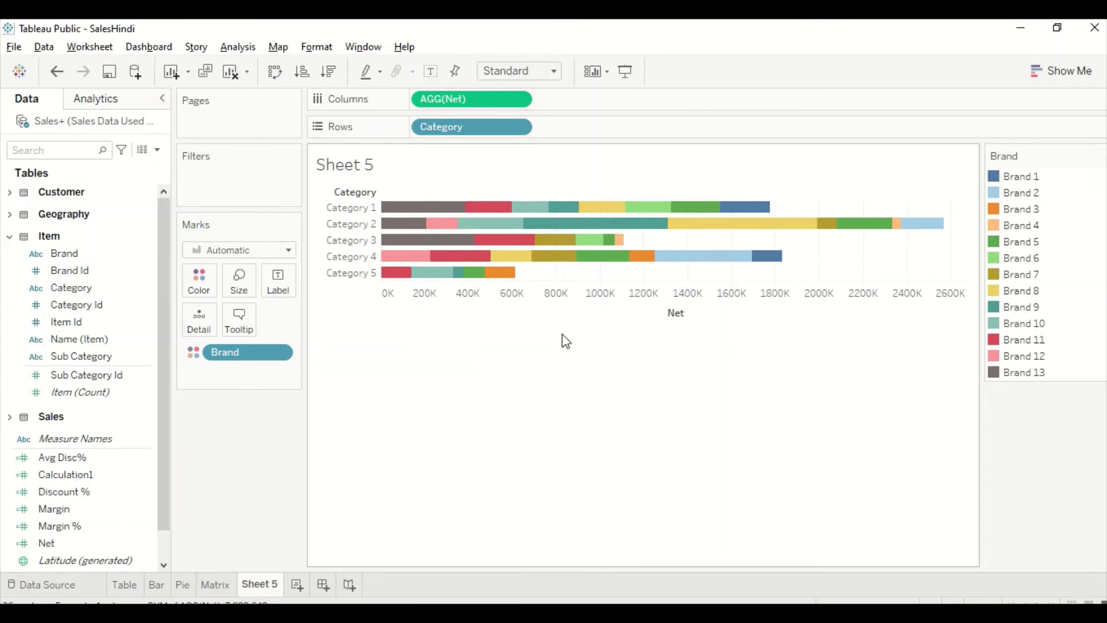
# Step: Rebuild the chart as vertical Net bars by Brand coloured by Category, moving the Category row field to Detail
pyautogui.moveTo(137, 287); pyautogui.dragTo(205, 281)
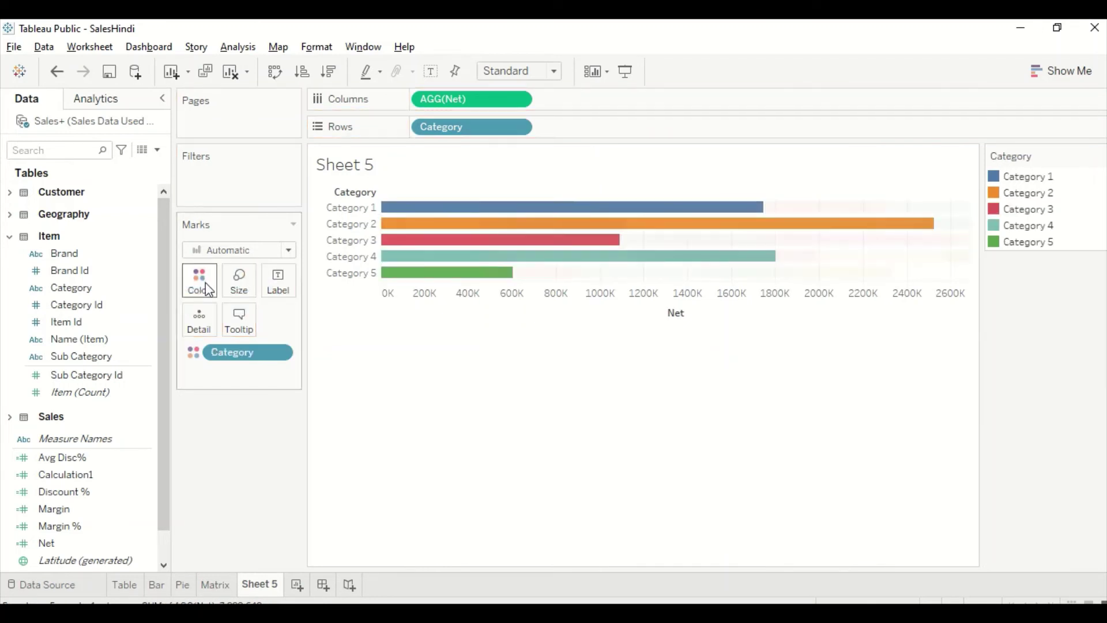
pyautogui.click(64, 287)
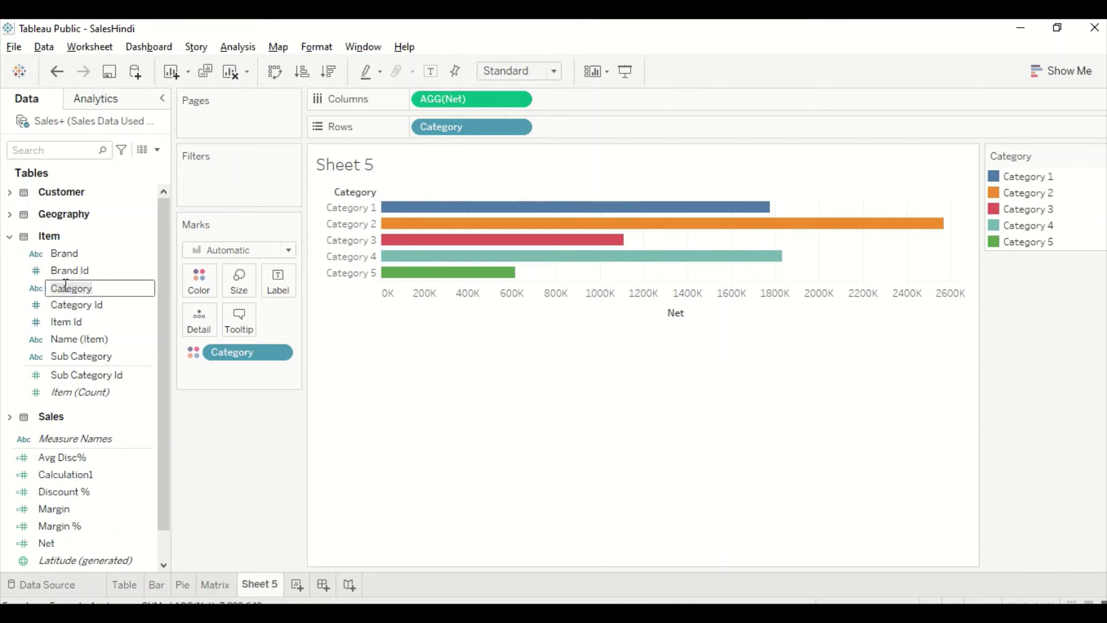
pyautogui.moveTo(58, 255); pyautogui.dragTo(562, 134)
pyautogui.moveTo(475, 134); pyautogui.dragTo(253, 183)
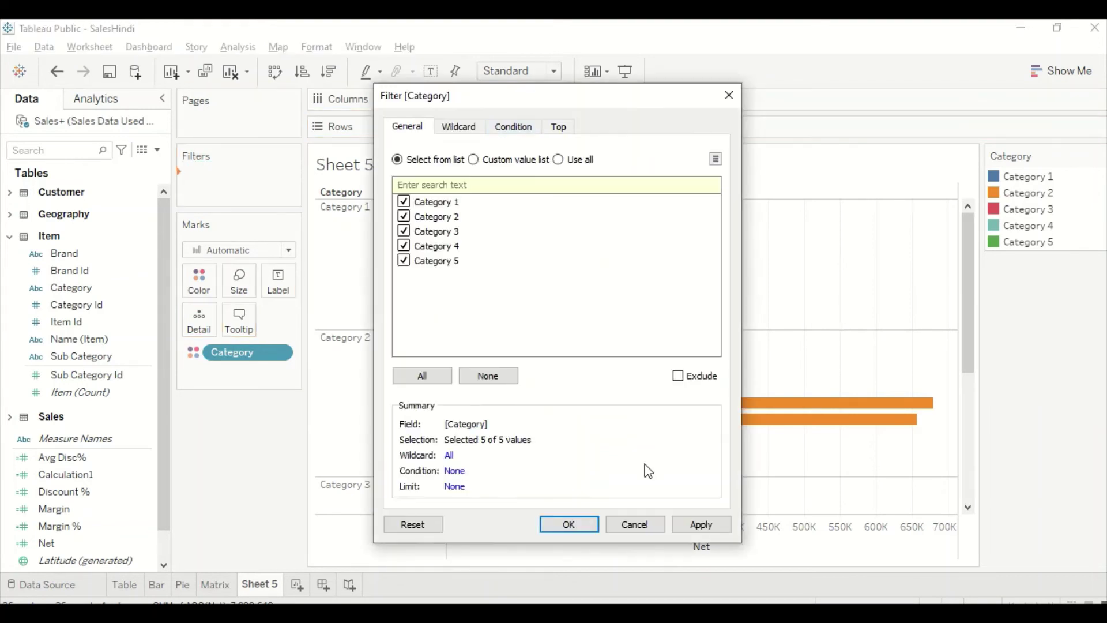
pyautogui.click(635, 524)
pyautogui.moveTo(505, 122); pyautogui.dragTo(197, 314)
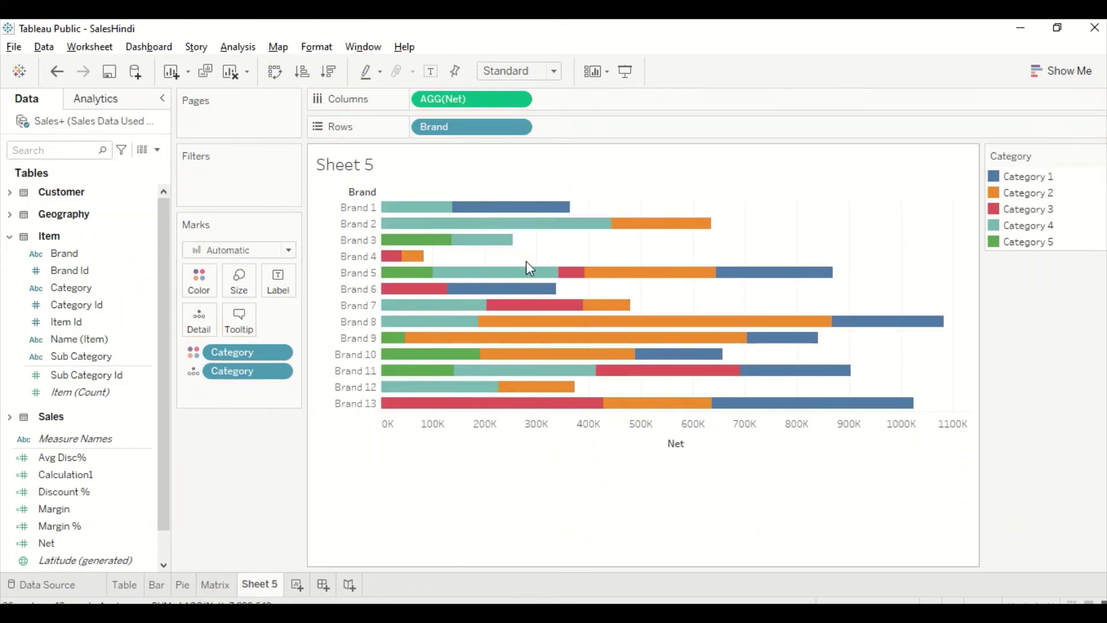
pyautogui.click(274, 72)
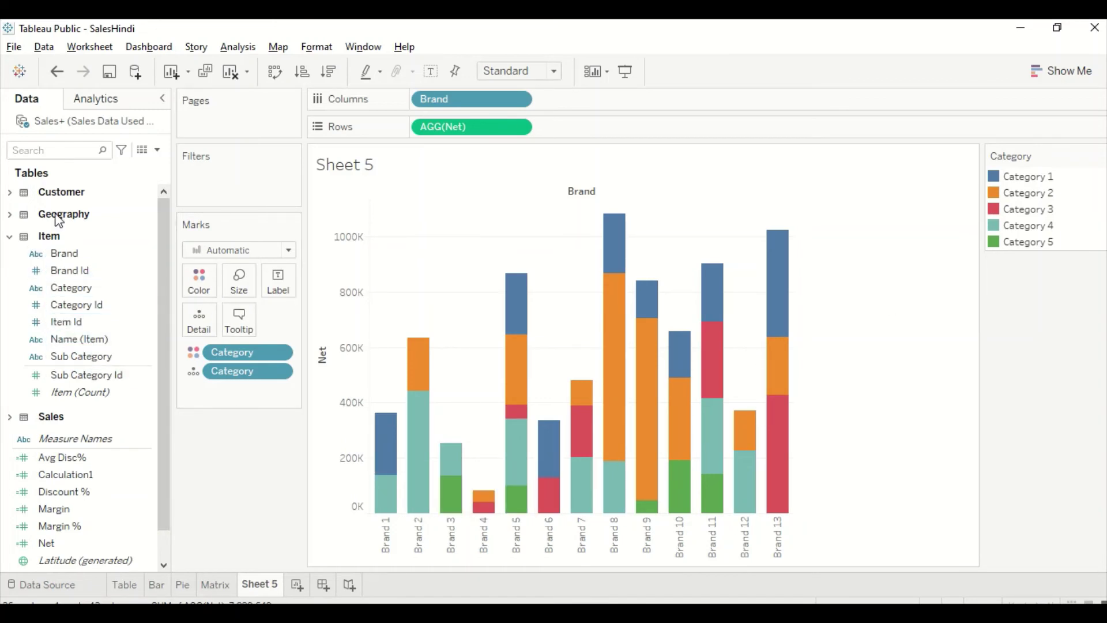
# Step: Try splitting the chart by State (Geography) on Rows, and move that field to Columns after Brand
pyautogui.click(10, 216)
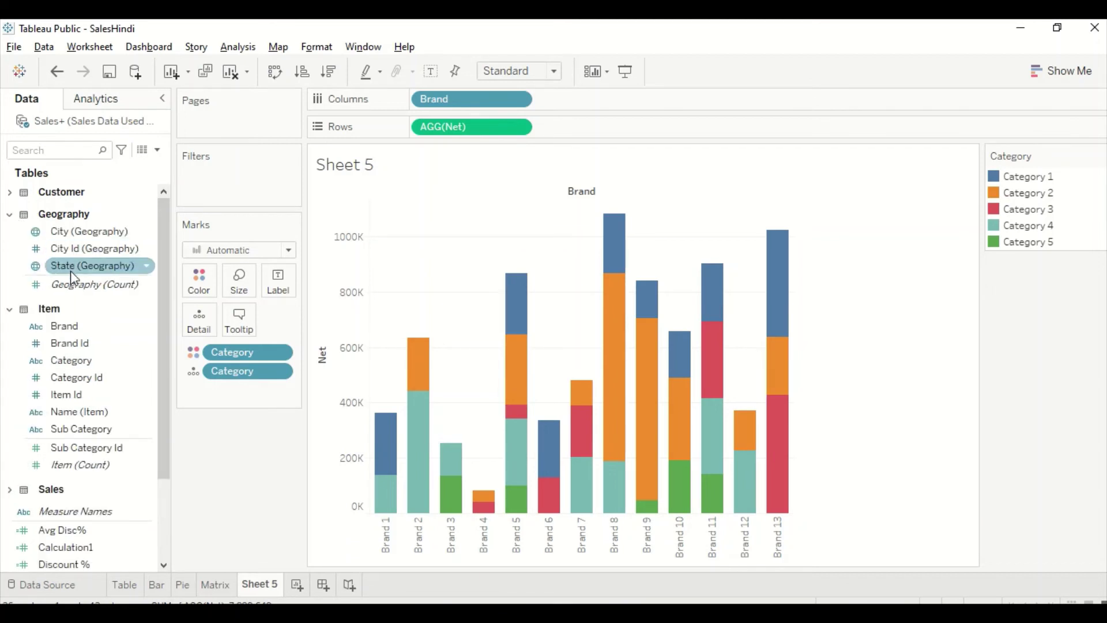
pyautogui.moveTo(70, 267); pyautogui.dragTo(601, 139)
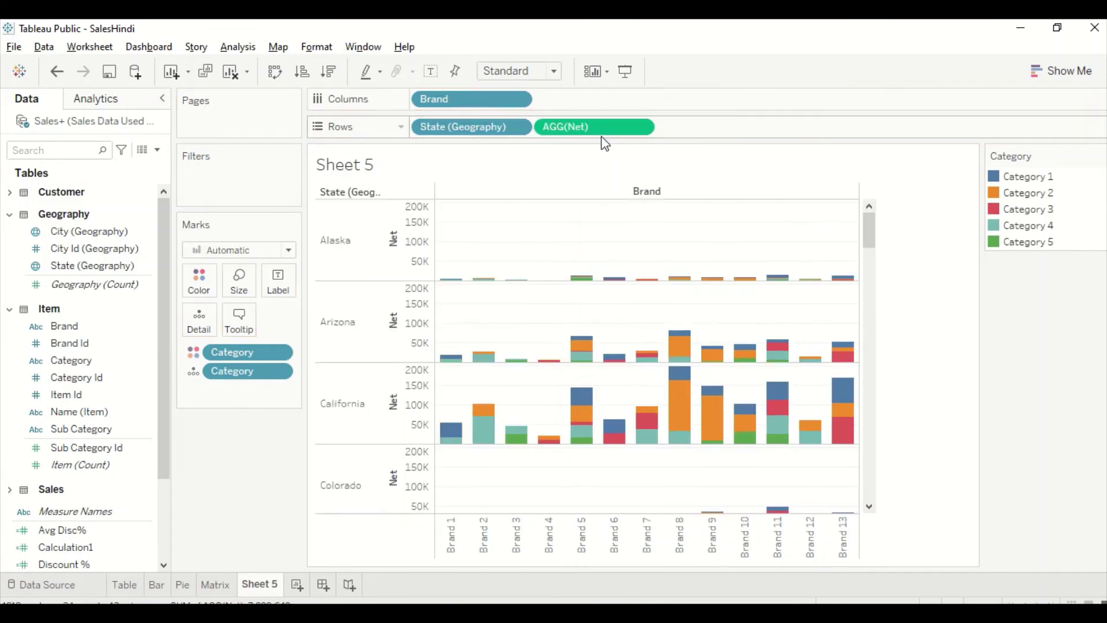
pyautogui.scroll(-5, 727, 326)
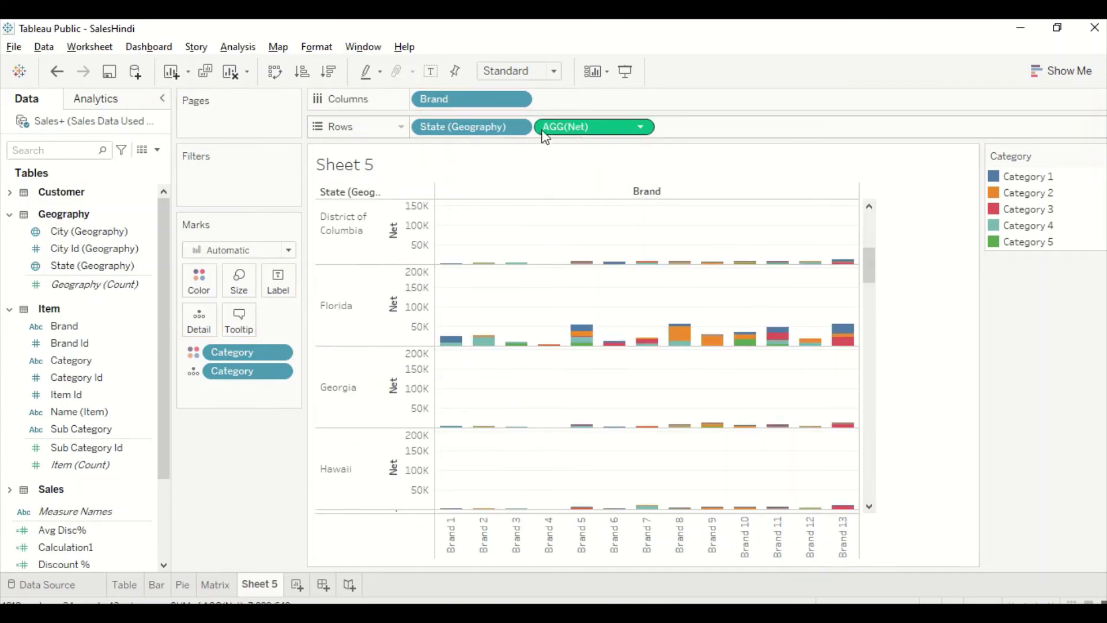
pyautogui.moveTo(453, 125); pyautogui.dragTo(584, 107)
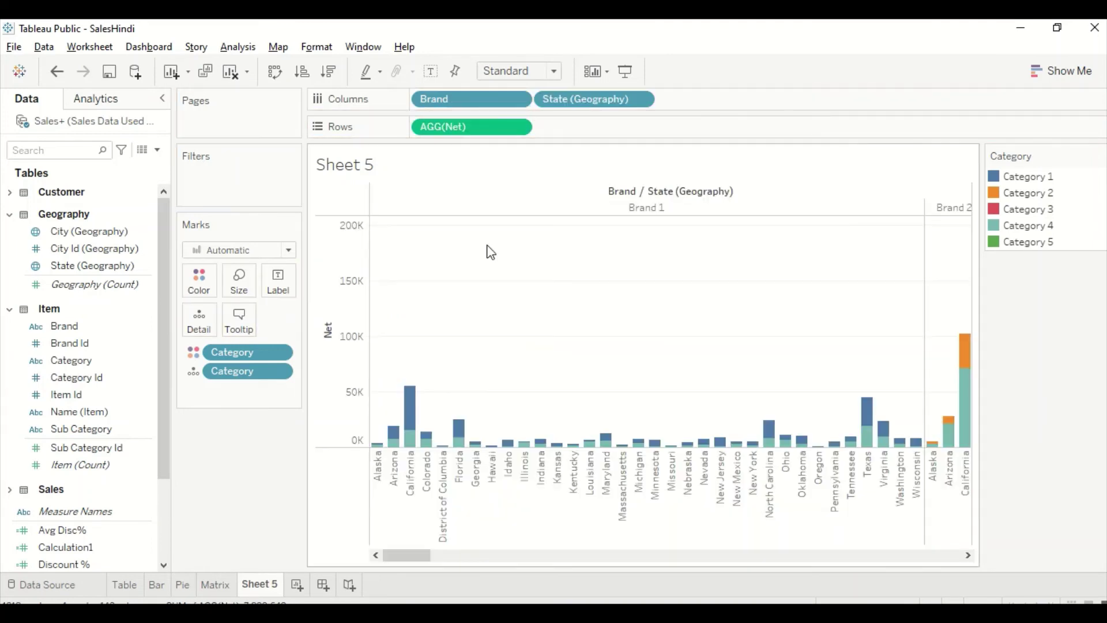
pyautogui.moveTo(403, 555)
pyautogui.mouseDown()
pyautogui.moveTo(758, 557)
pyautogui.moveTo(395, 564)
pyautogui.mouseUp()
# Step: Add Sub Category to Rows ahead of Net to split the brand and state bars into separate panes
pyautogui.click(103, 362)
pyautogui.scroll(-3, 106, 369)
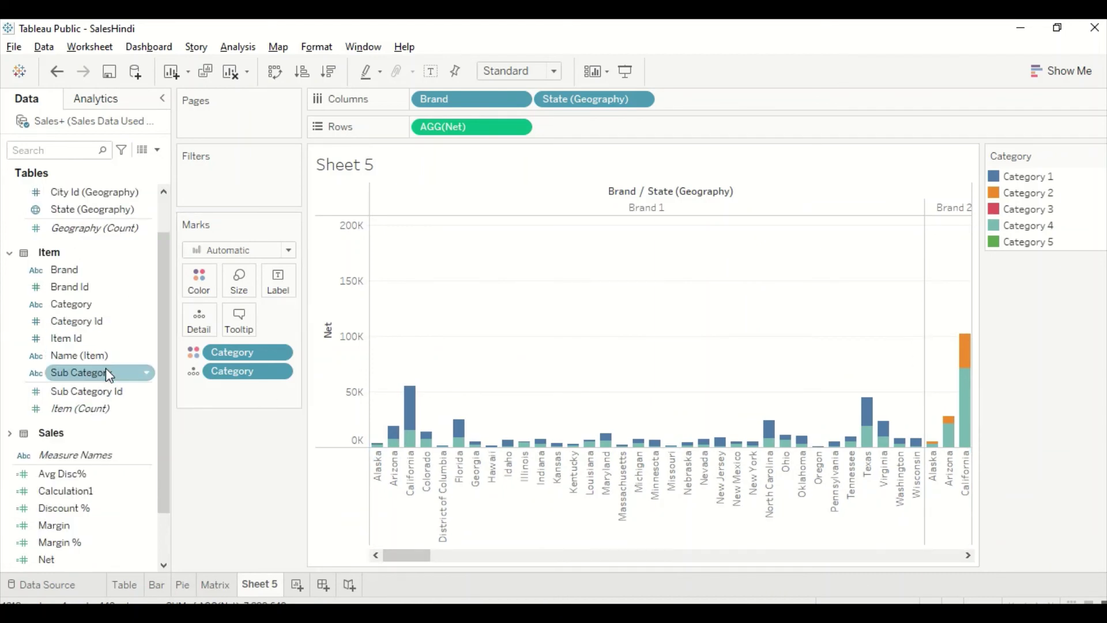
pyautogui.scroll(-2, 115, 387)
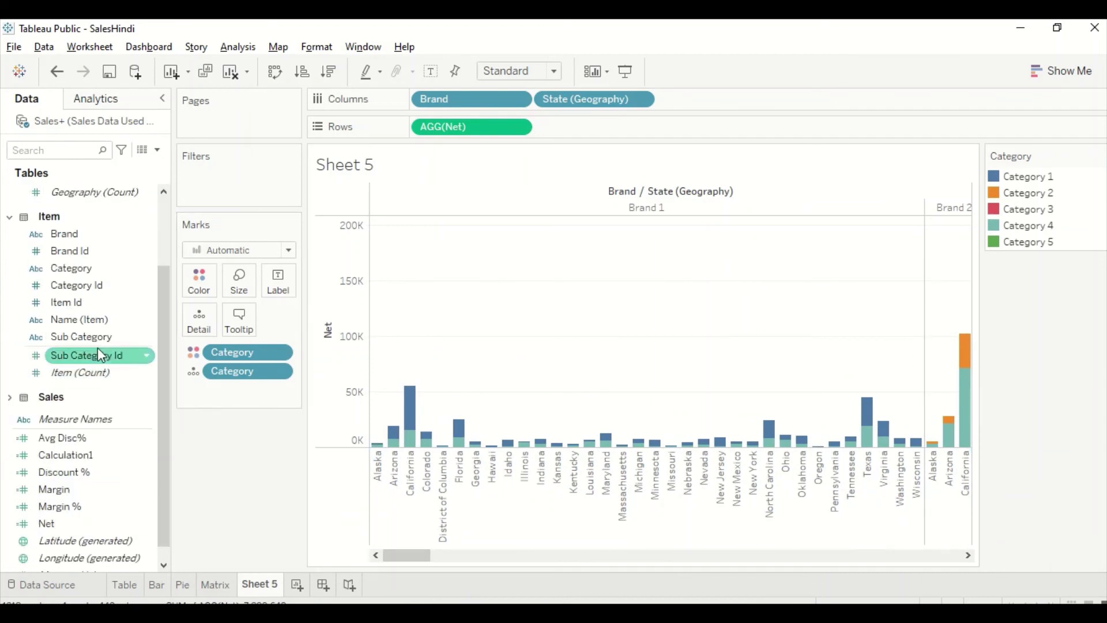
pyautogui.moveTo(81, 337); pyautogui.dragTo(603, 126)
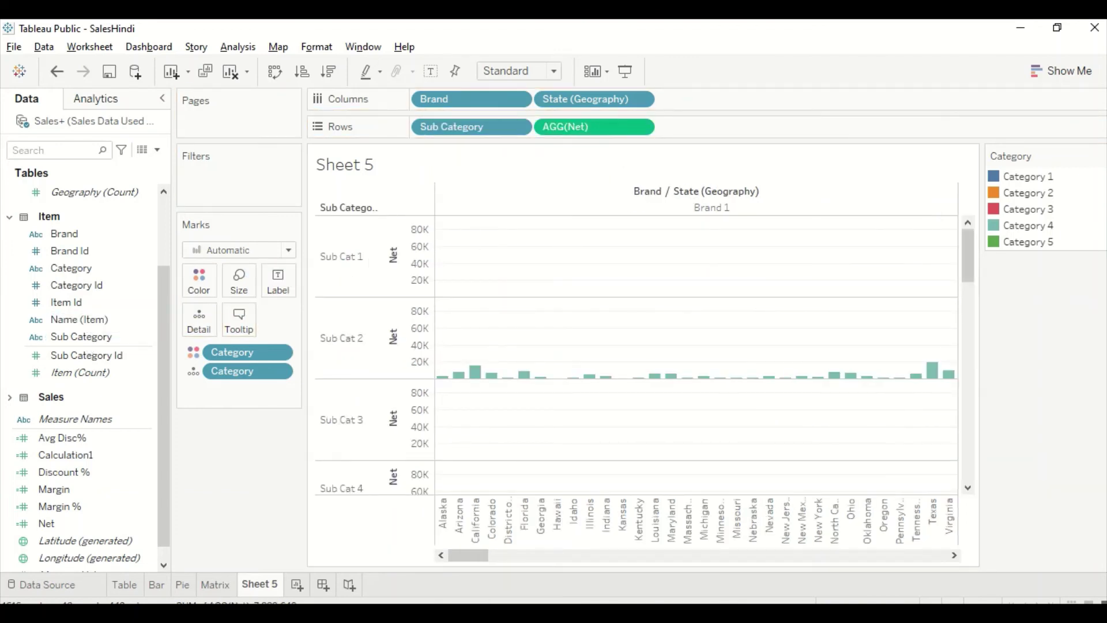
pyautogui.moveTo(469, 557); pyautogui.dragTo(437, 570)
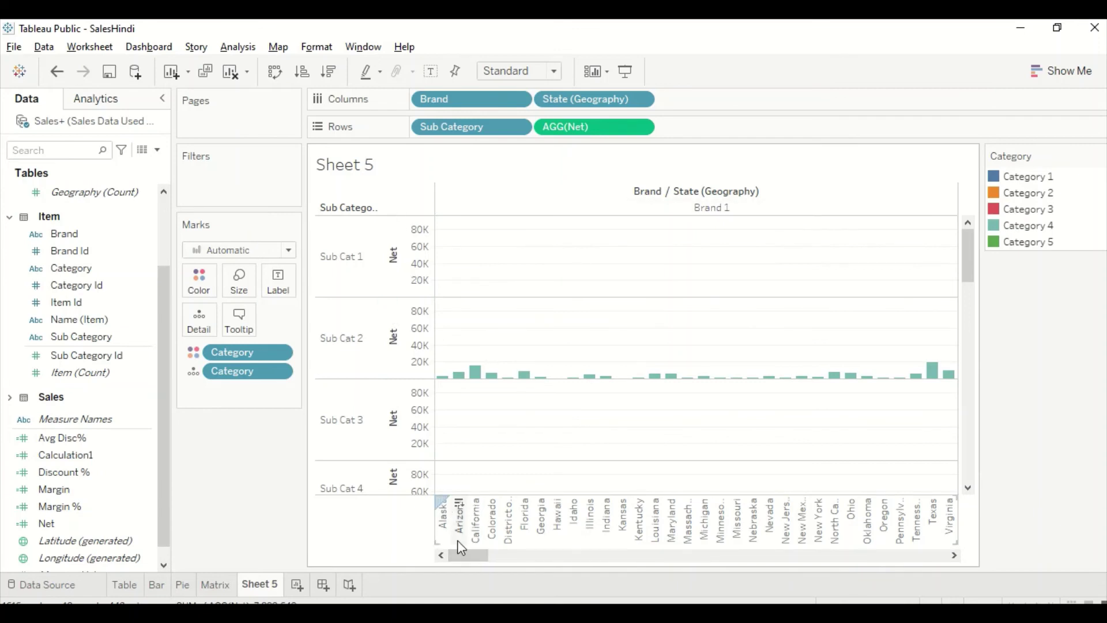
pyautogui.moveTo(473, 559); pyautogui.dragTo(245, 326)
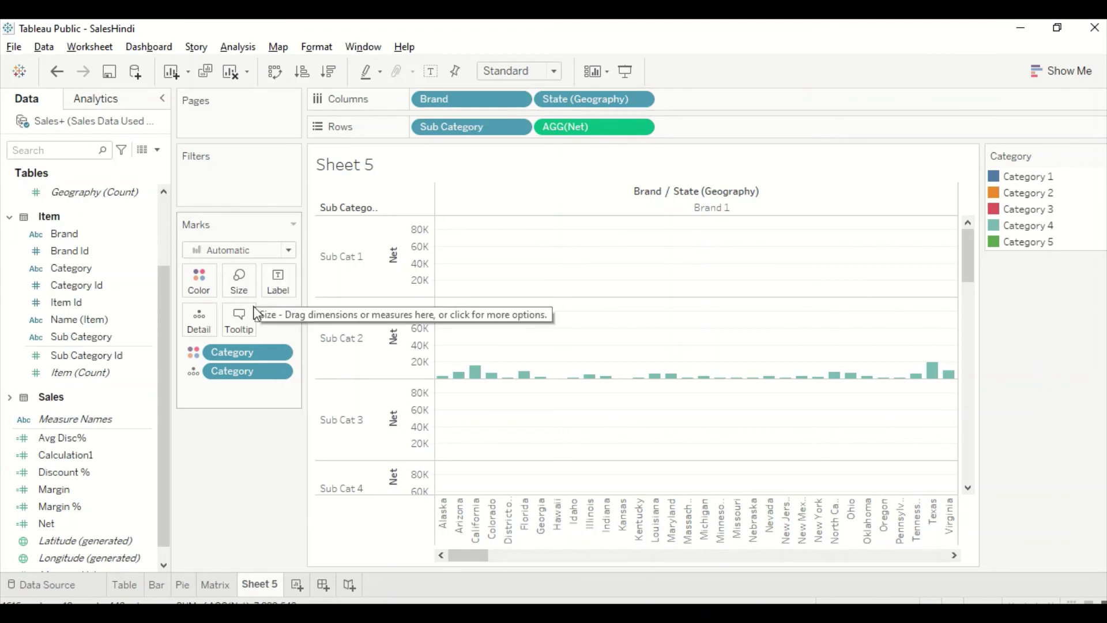
# Step: Remove Sub Category and State (Geography) from the chart, leaving Net by Brand
pyautogui.moveTo(481, 128); pyautogui.dragTo(278, 284)
pyautogui.moveTo(248, 373); pyautogui.dragTo(128, 402)
pyautogui.moveTo(598, 110); pyautogui.dragTo(87, 382)
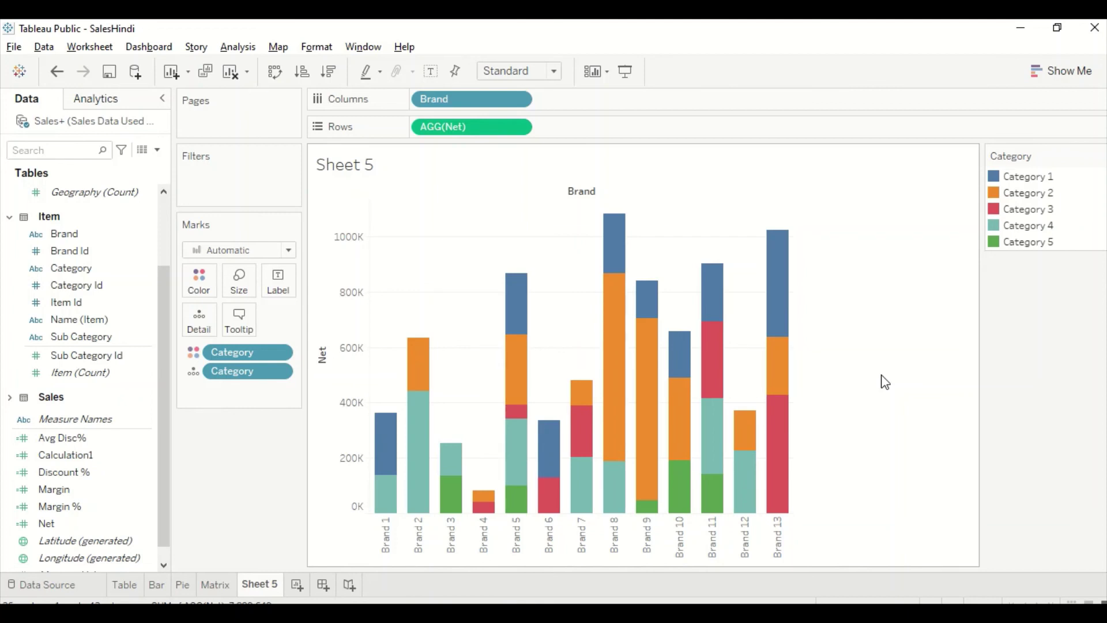
# Step: Open the tooltip editor to review the Brand, Category and Net lines, and close it without editing
pyautogui.click(254, 329)
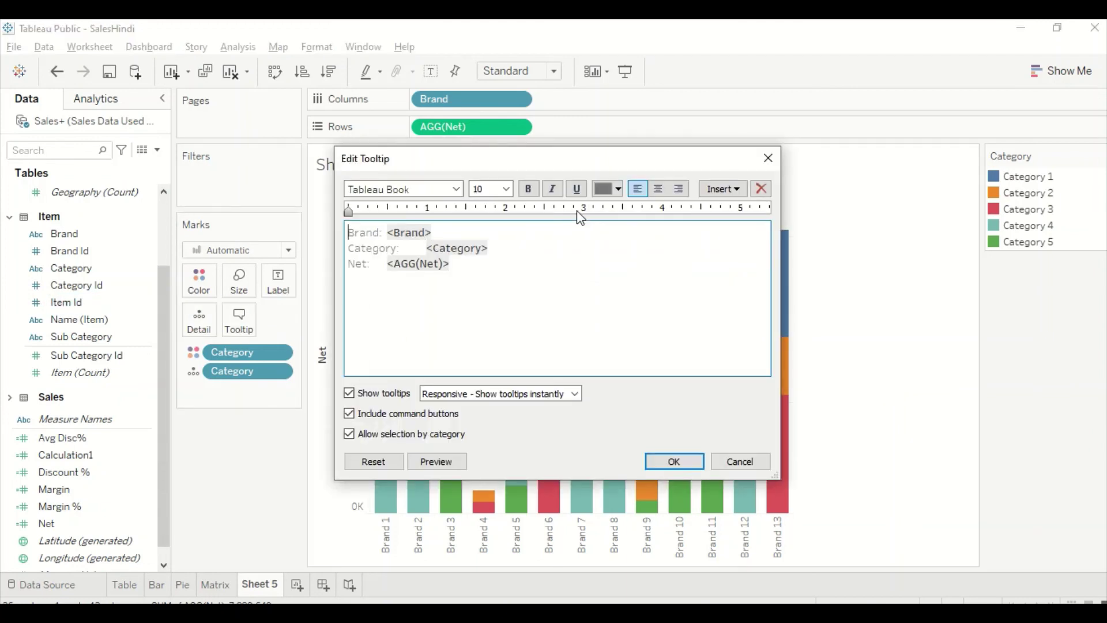
pyautogui.click(768, 158)
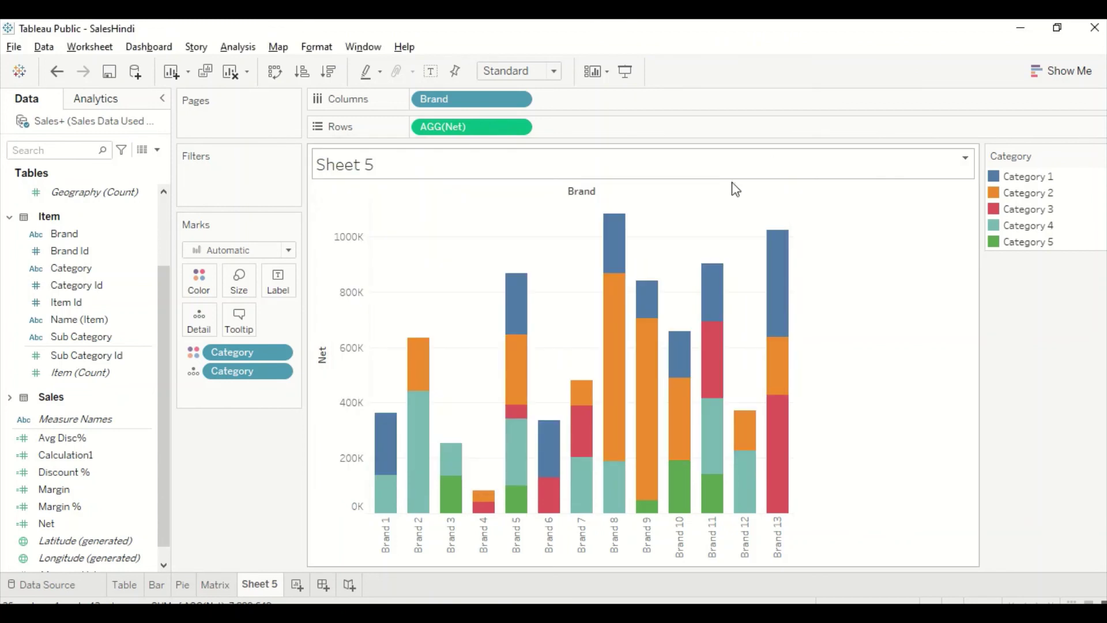